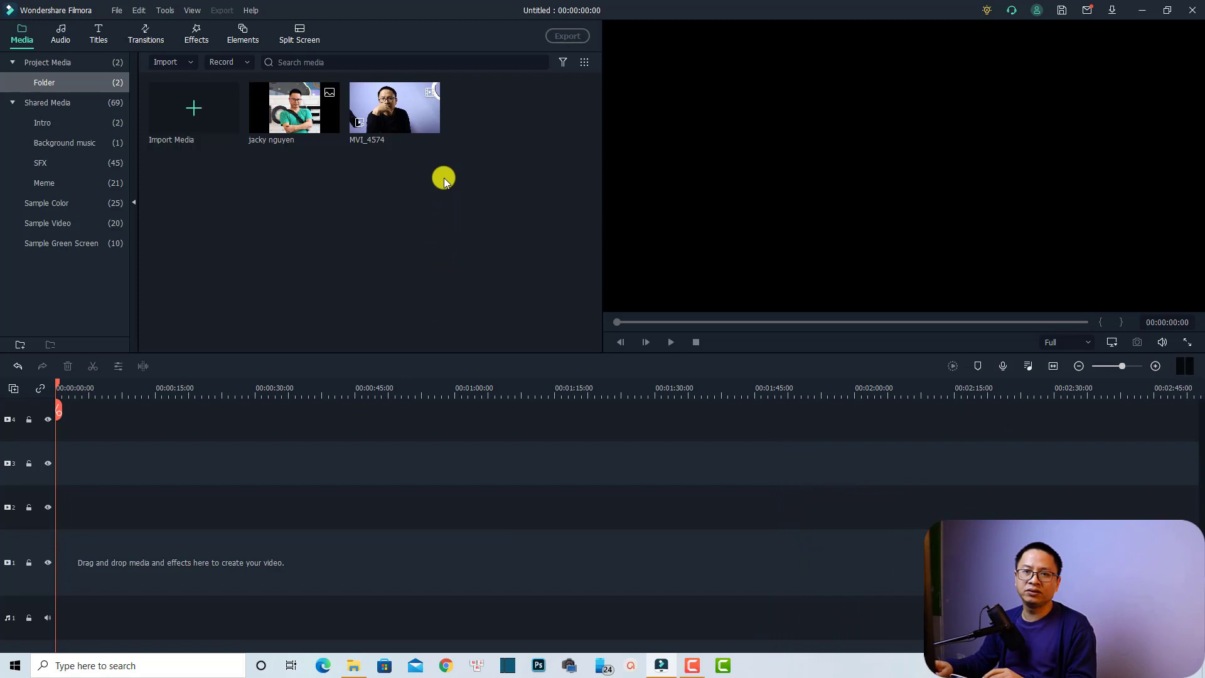
Place the MVI_4574 clip on video track 1 and briefly play it back.
left_click_drag(404, 131, 92, 543)
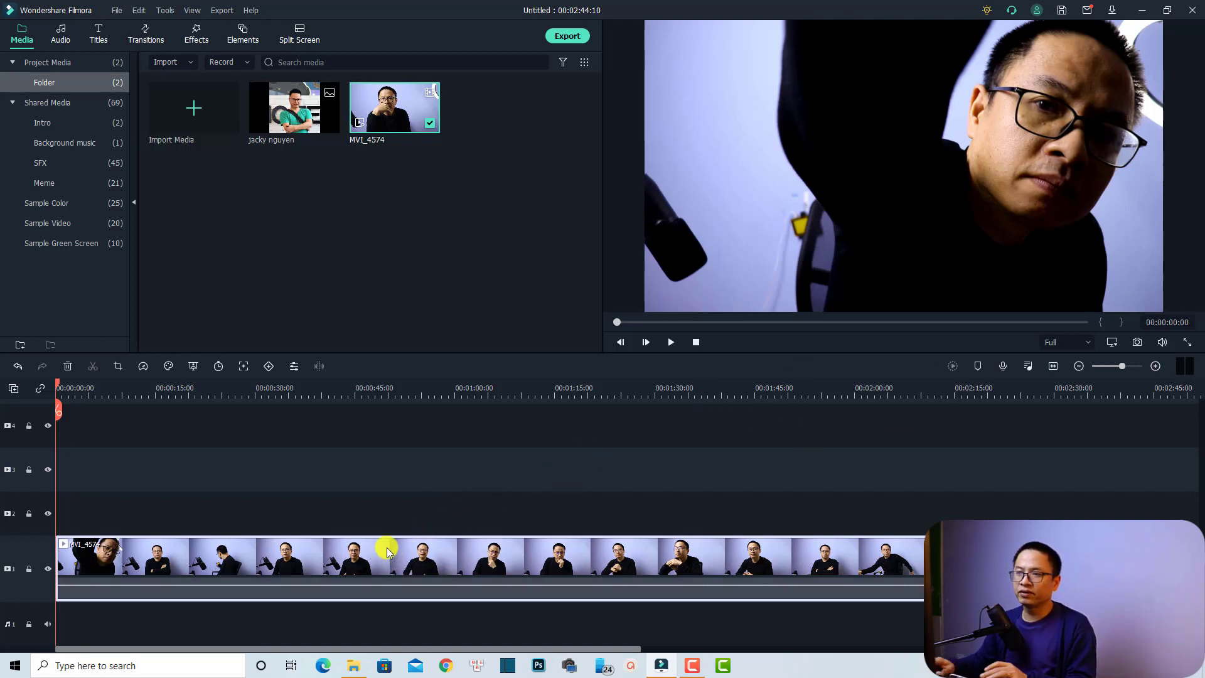
left_click(344, 492)
key("space")
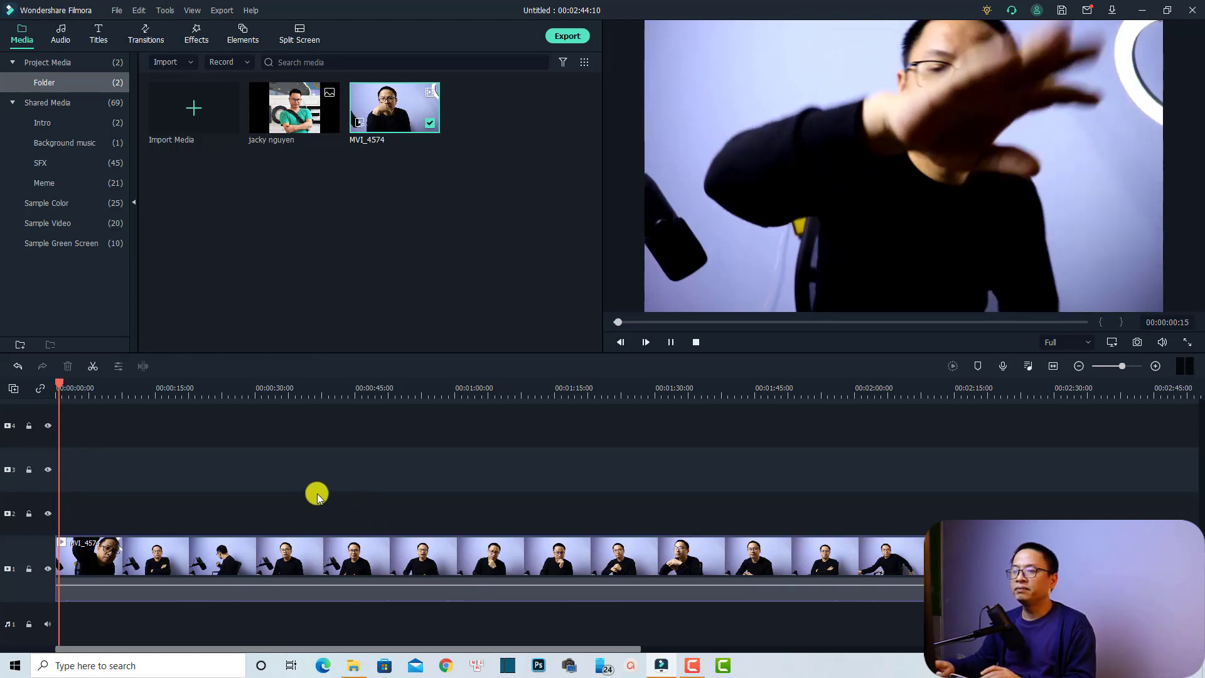
key("space")
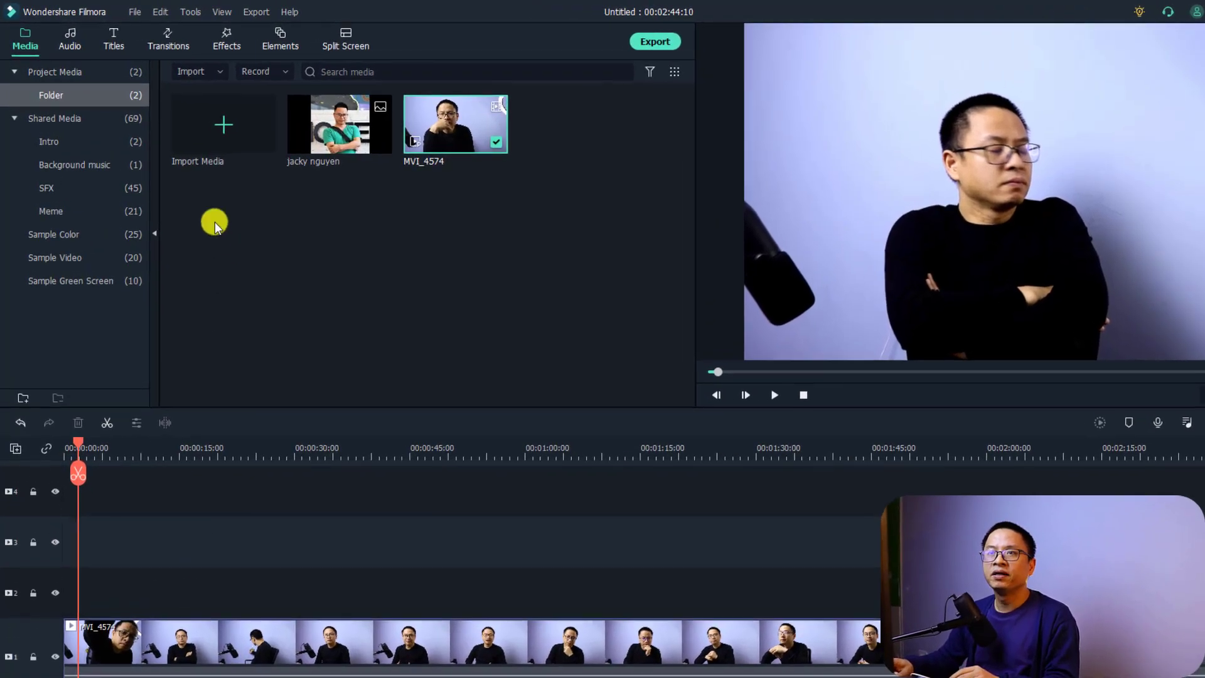
Drop the Title 29 template onto track 2 at the timeline start and preview it.
left_click(110, 44)
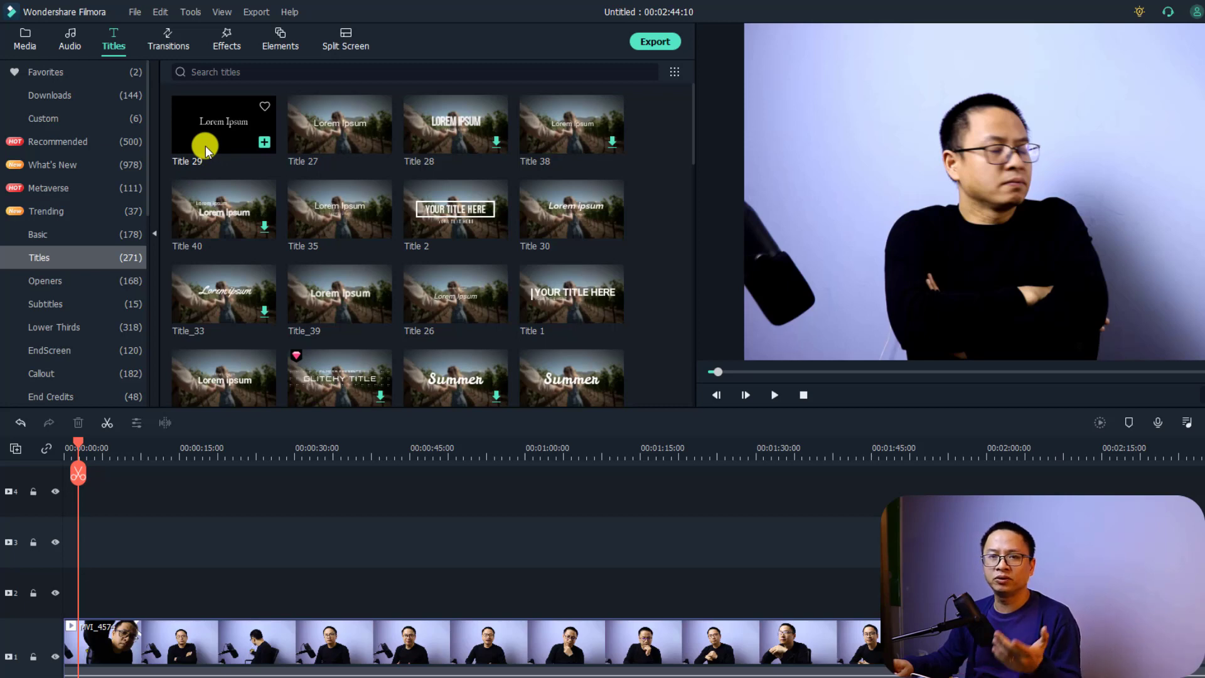
left_click_drag(205, 139, 80, 578)
key("space")
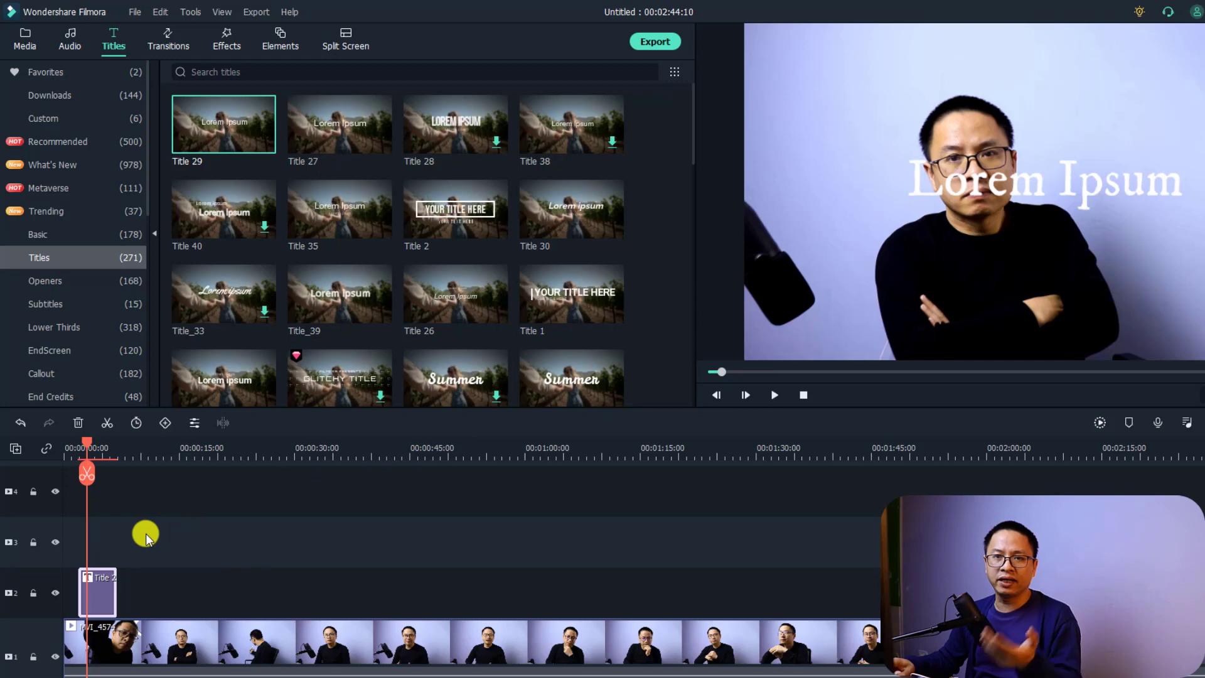
Replace 'Lorem Ipsum' with the presenter's name, apply yellow Text style 8, and shrink the text.
double_click(99, 593)
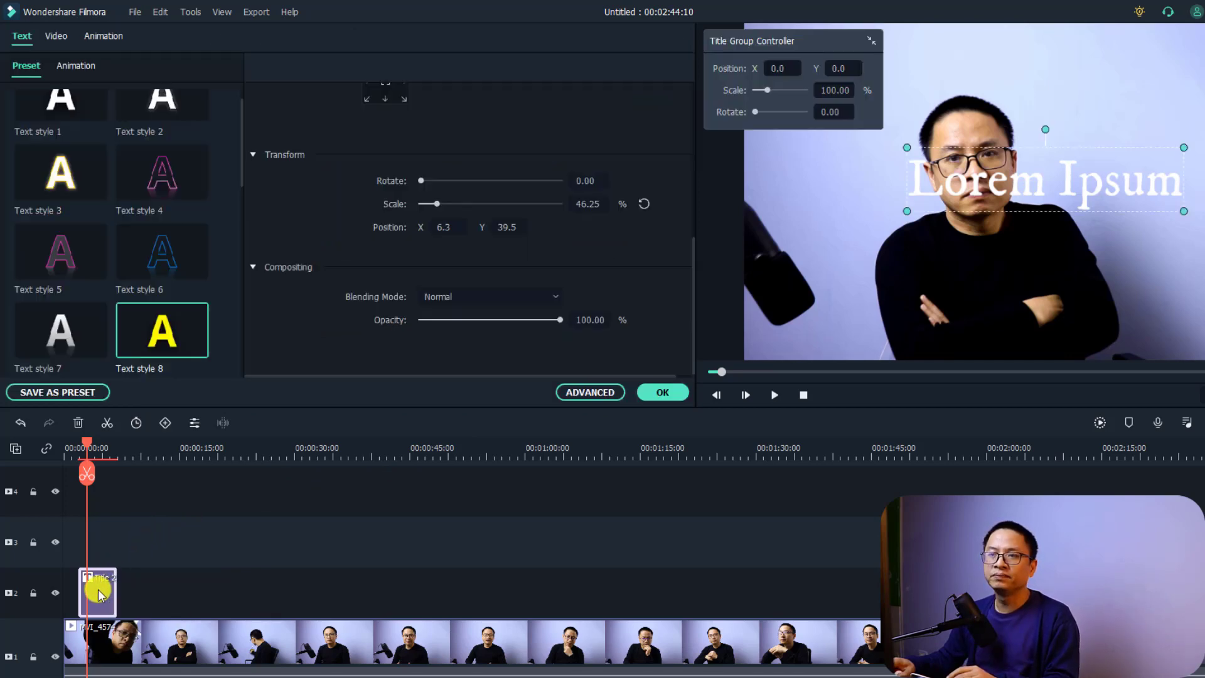
scroll(464, 238, "up", 5)
left_click(405, 162)
key("ctrl+a")
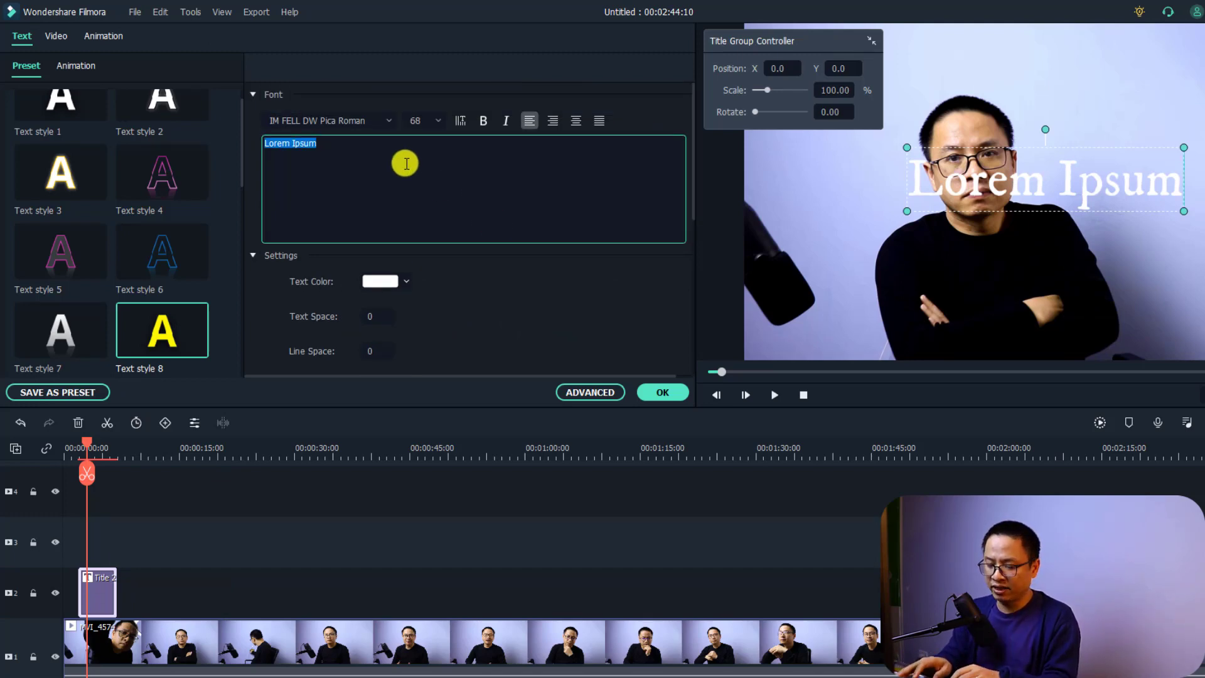
type("Jacky Nguyen")
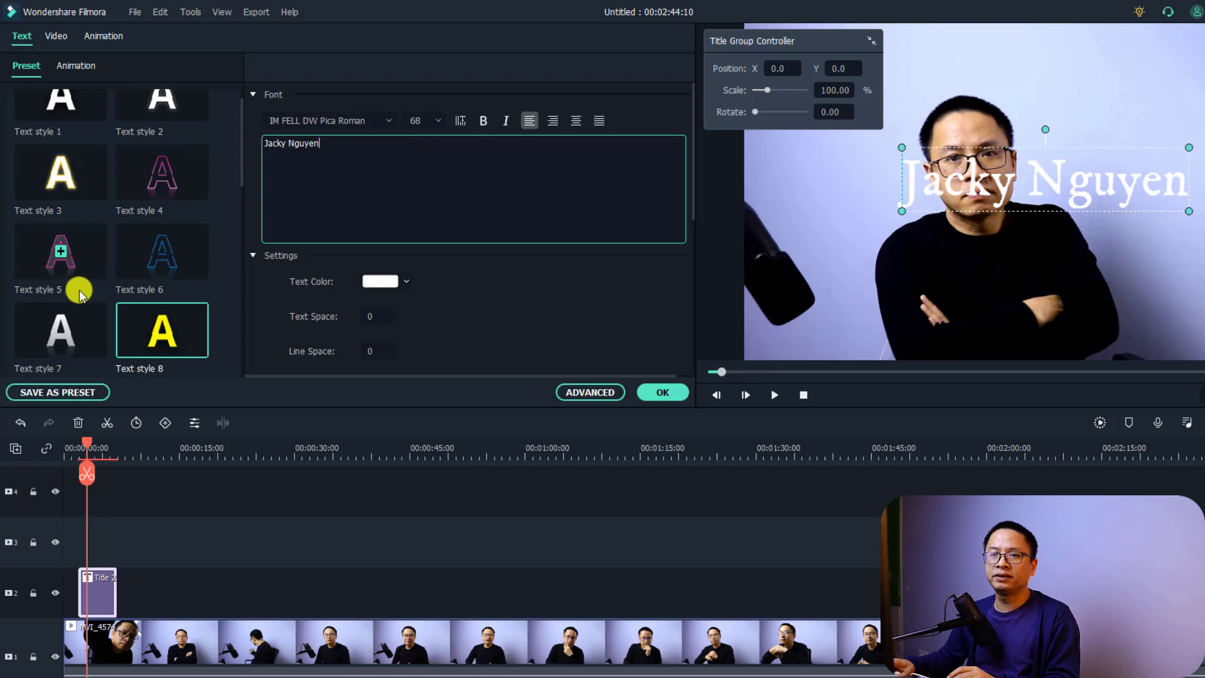
left_click(189, 338)
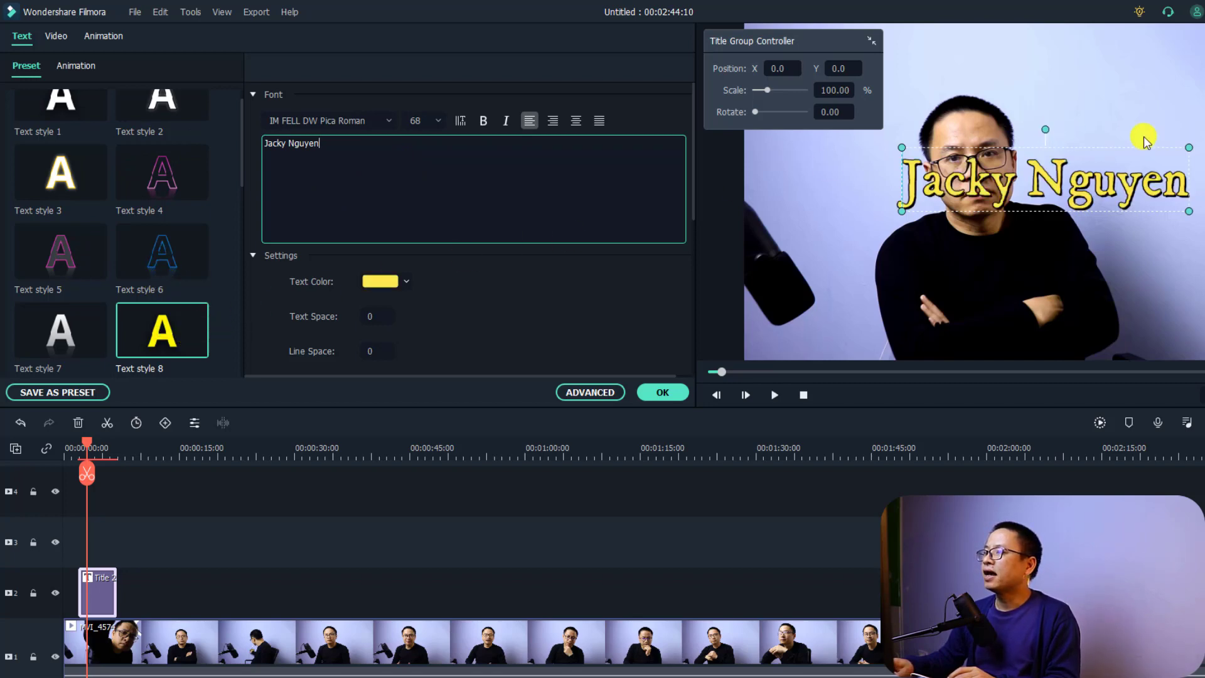
left_click_drag(1187, 147, 890, 299)
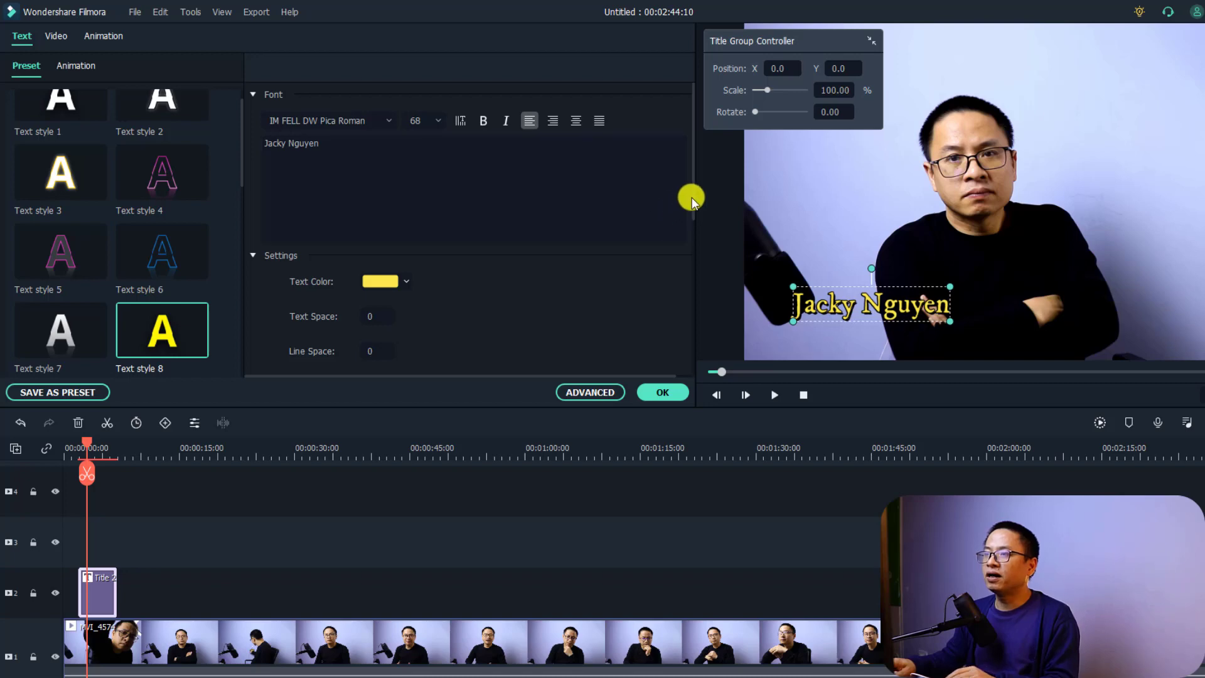
Set the title's Compositing opacity to 50 and apply the title settings.
left_click_drag(694, 198, 680, 363)
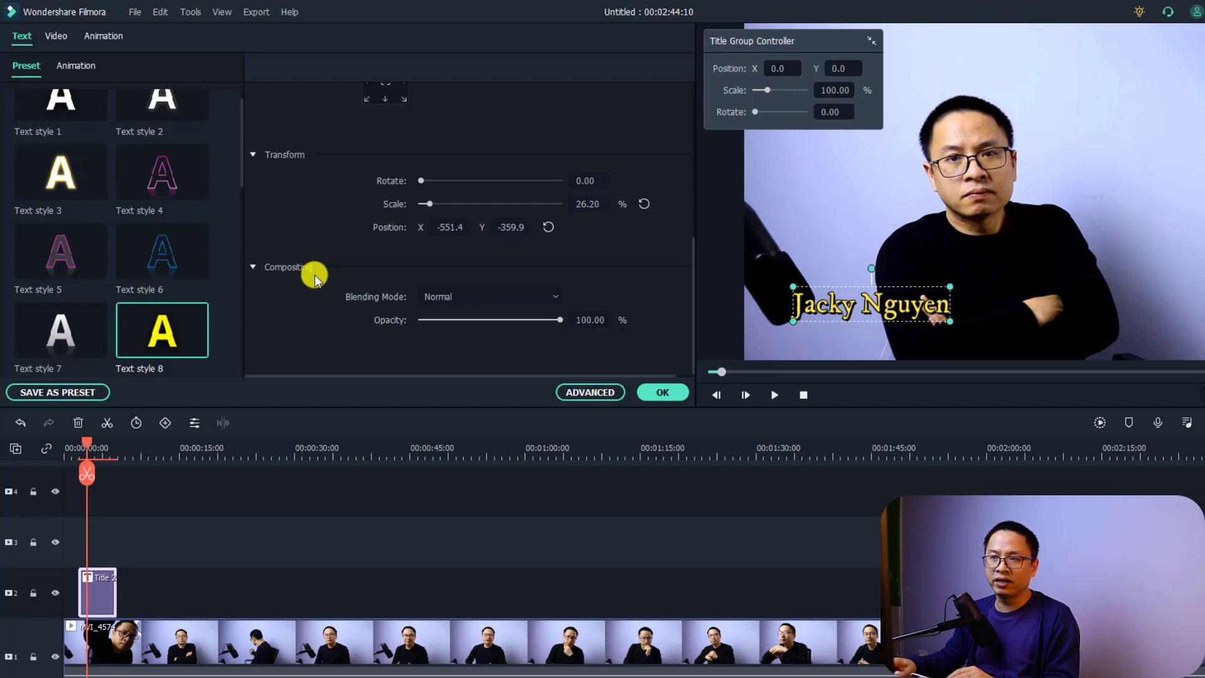
left_click_drag(560, 320, 483, 325)
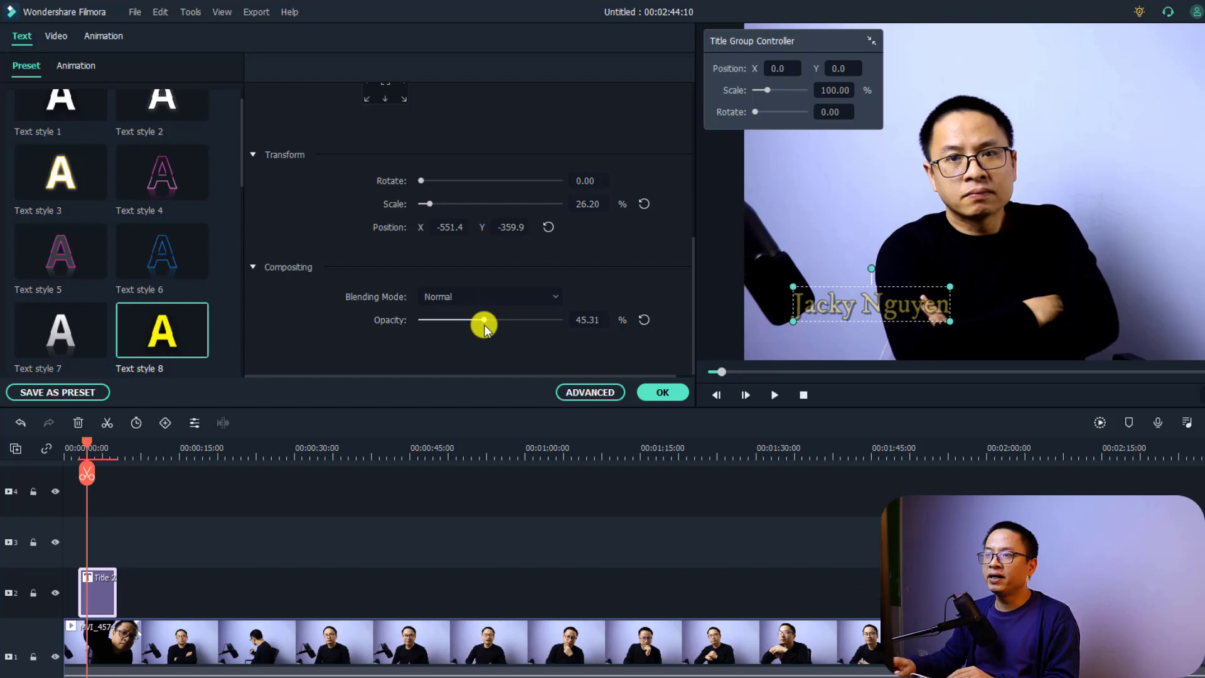
left_click(583, 319)
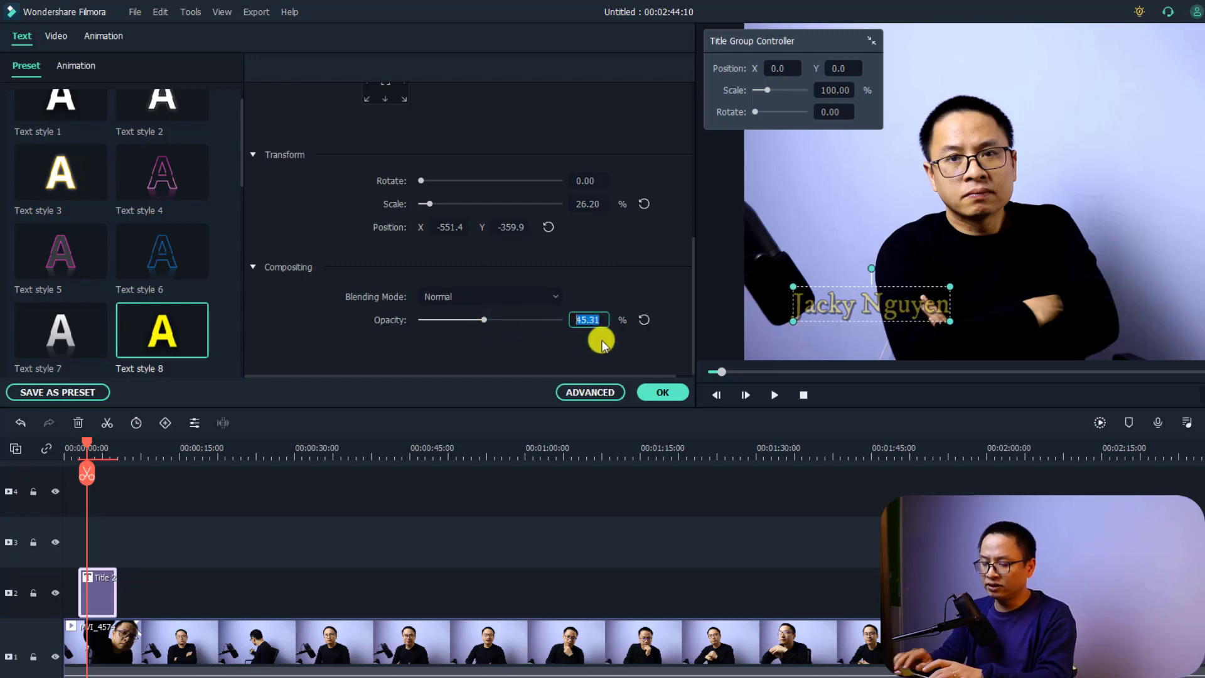
key("Return")
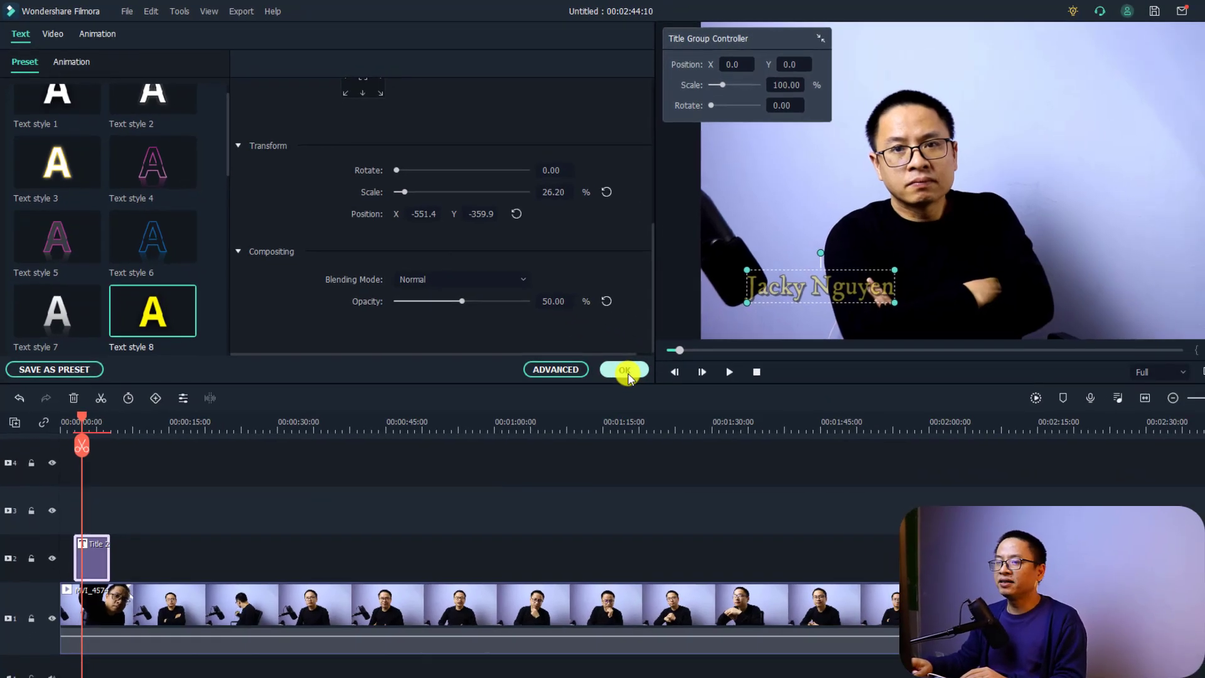
left_click(662, 392)
left_click(58, 394)
key("space")
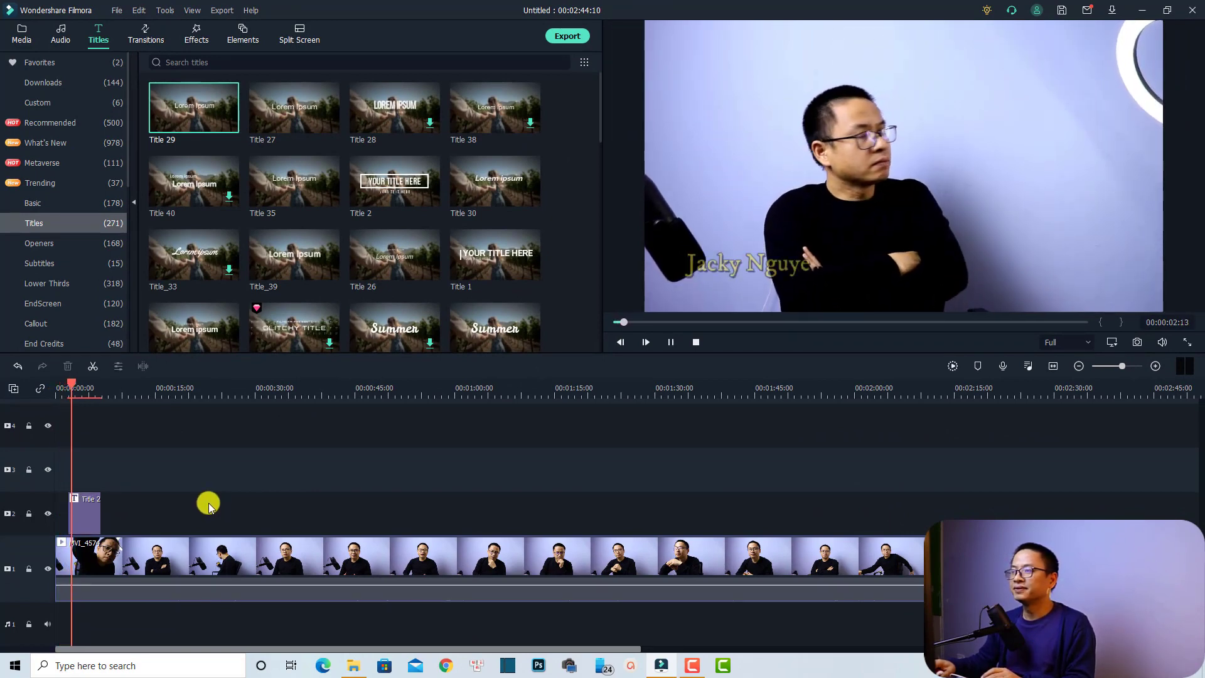
key("space")
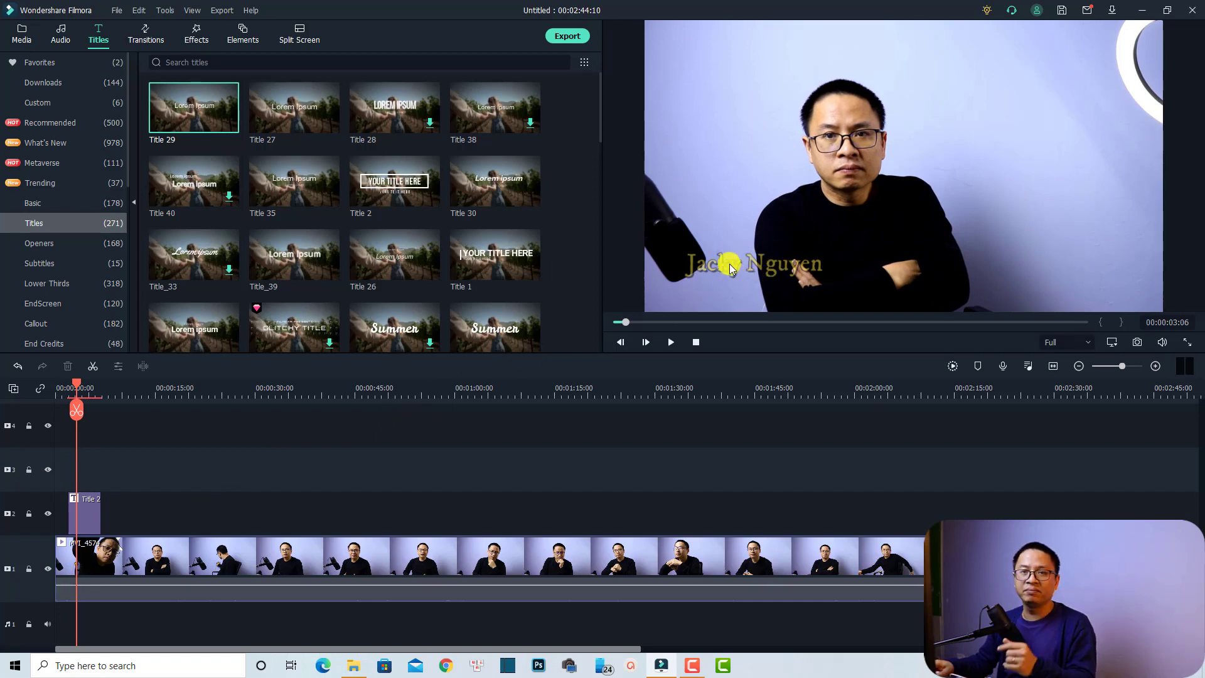
double_click(88, 511)
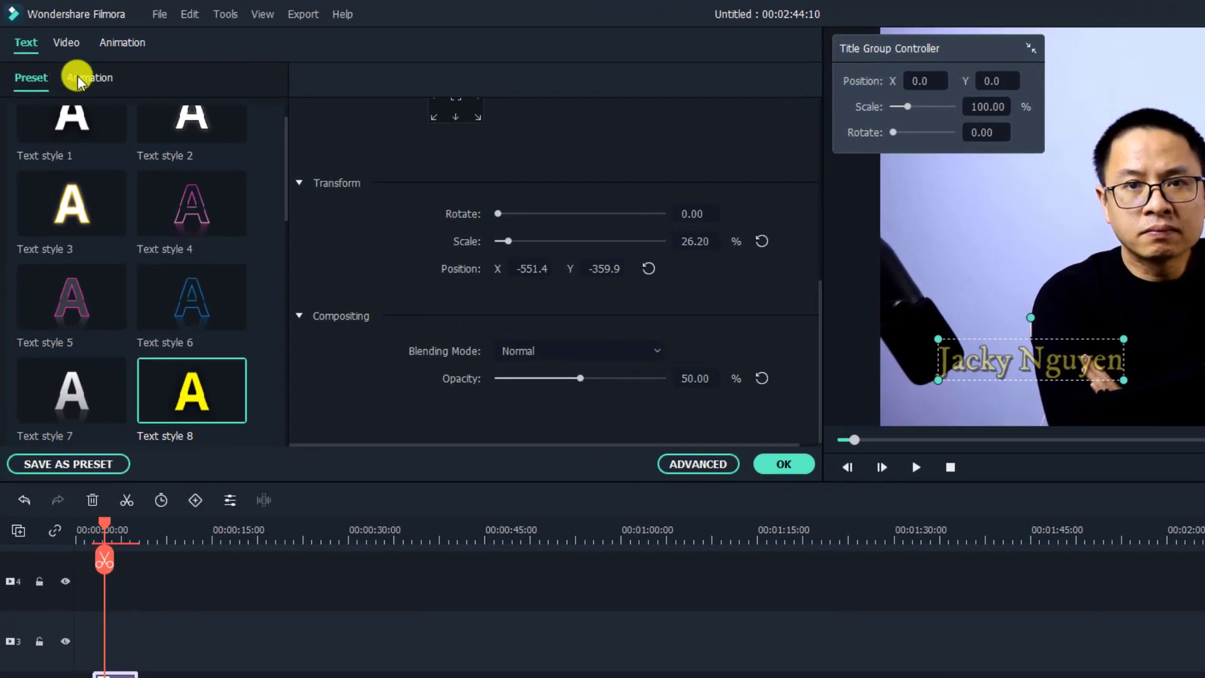
left_click(78, 80)
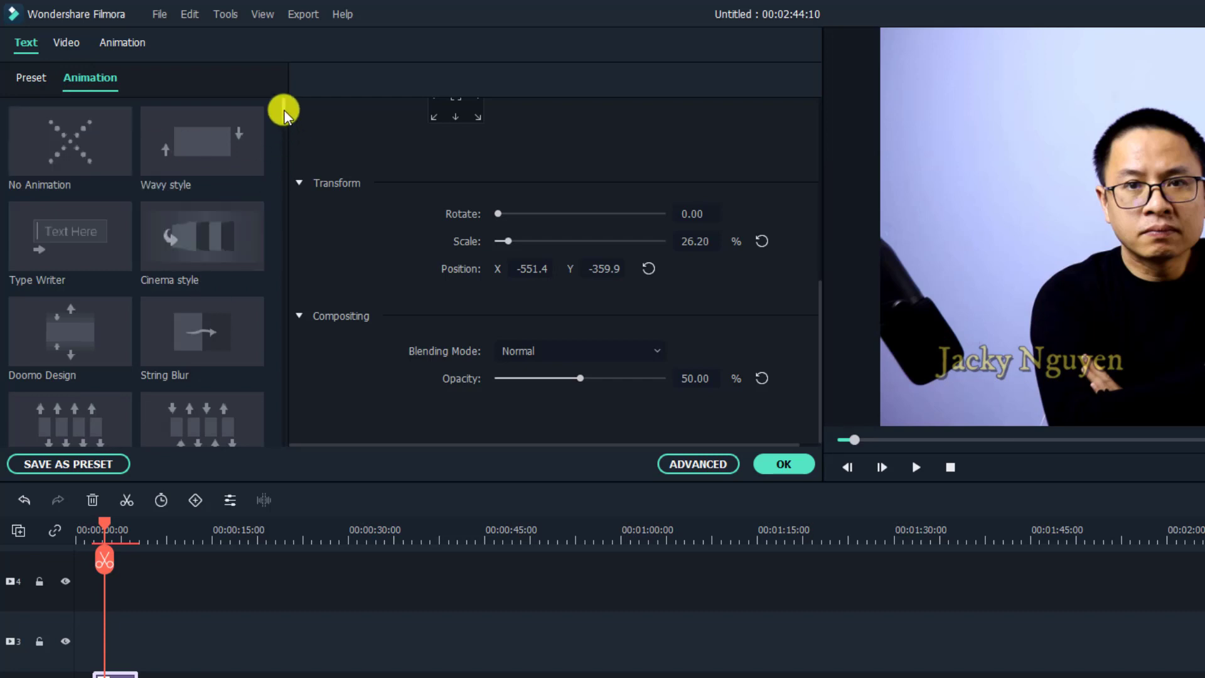
left_click_drag(283, 108, 281, 179)
left_click_drag(281, 192, 274, 425)
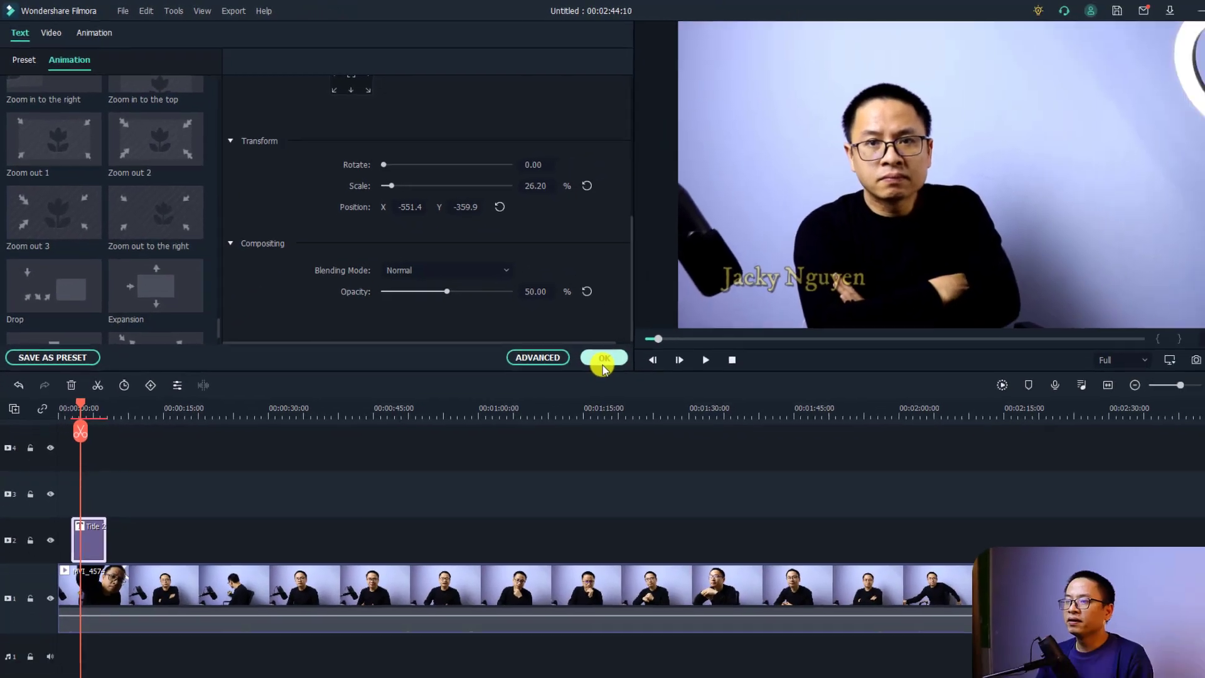
left_click(783, 464)
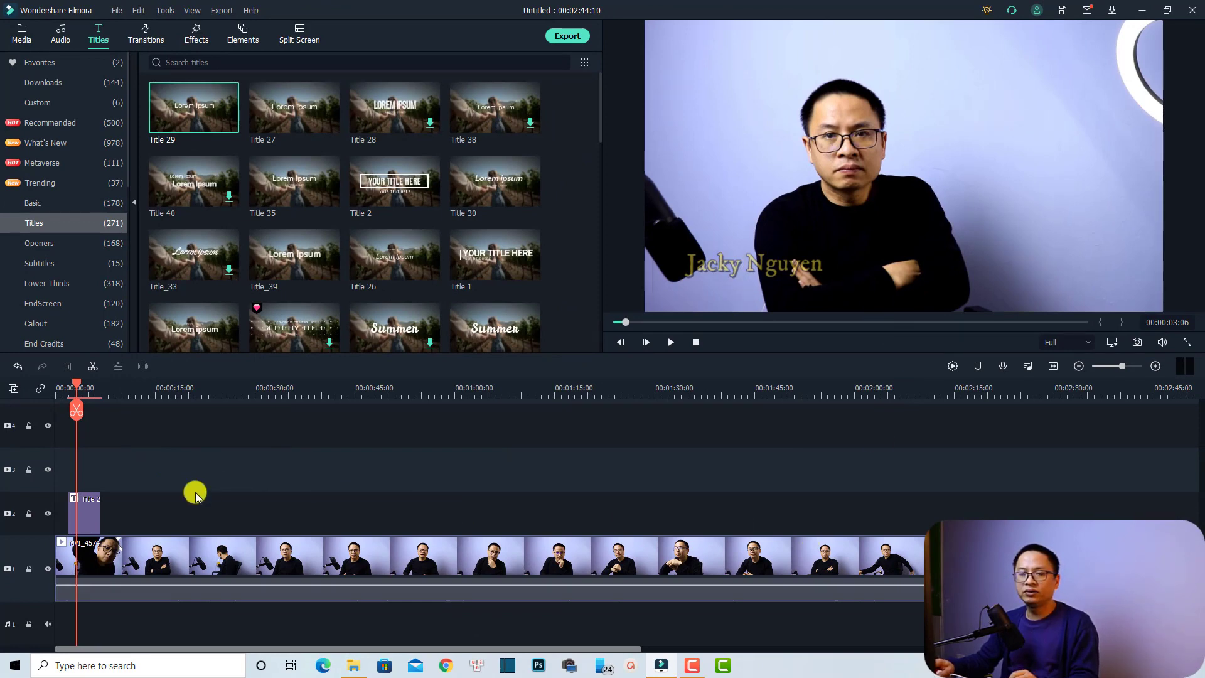
left_click_drag(91, 502, 80, 519)
right_click(81, 514)
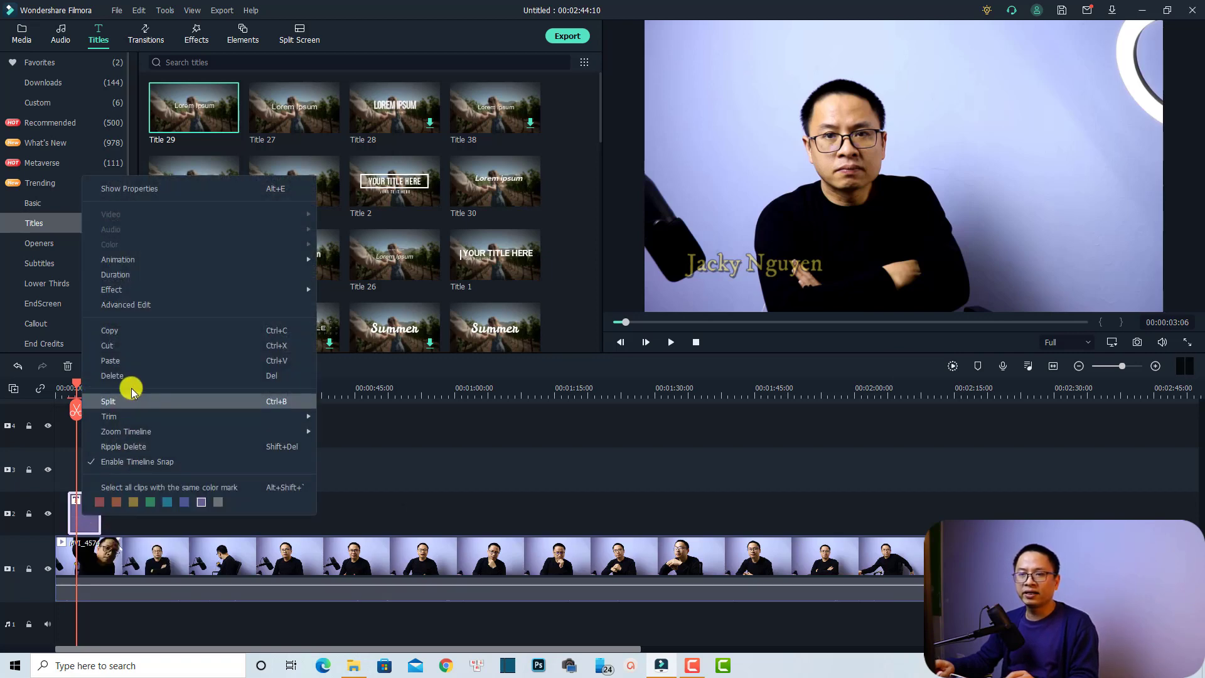
left_click(121, 329)
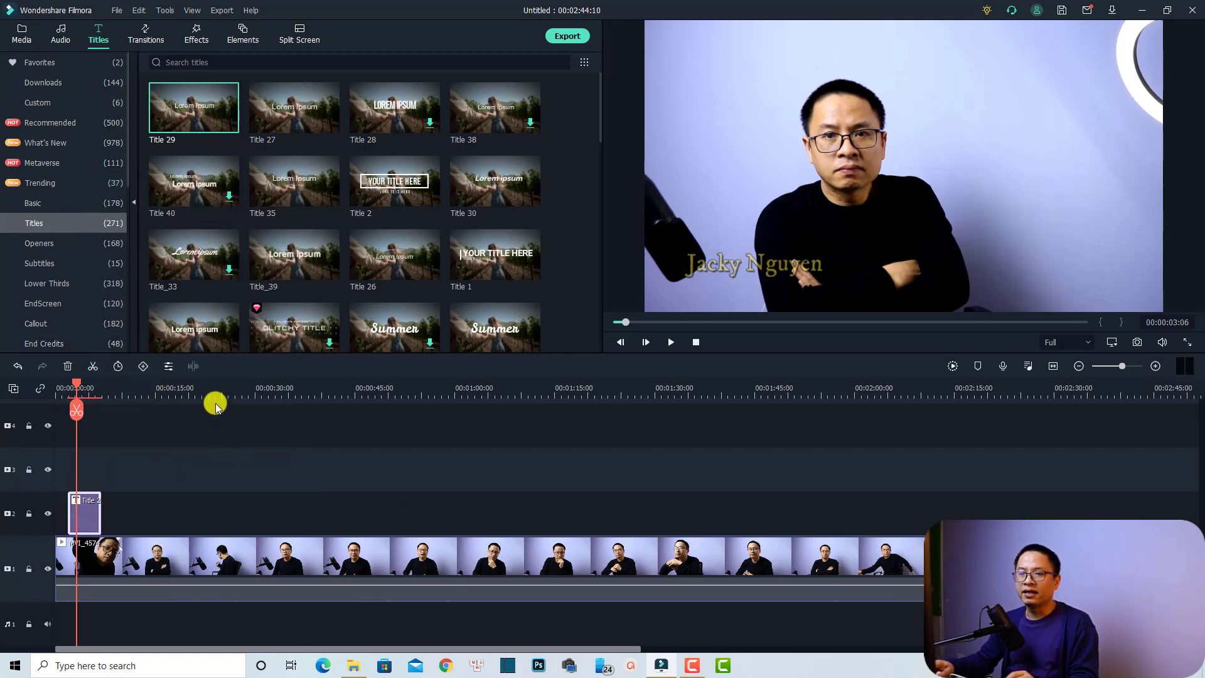
left_click(264, 390)
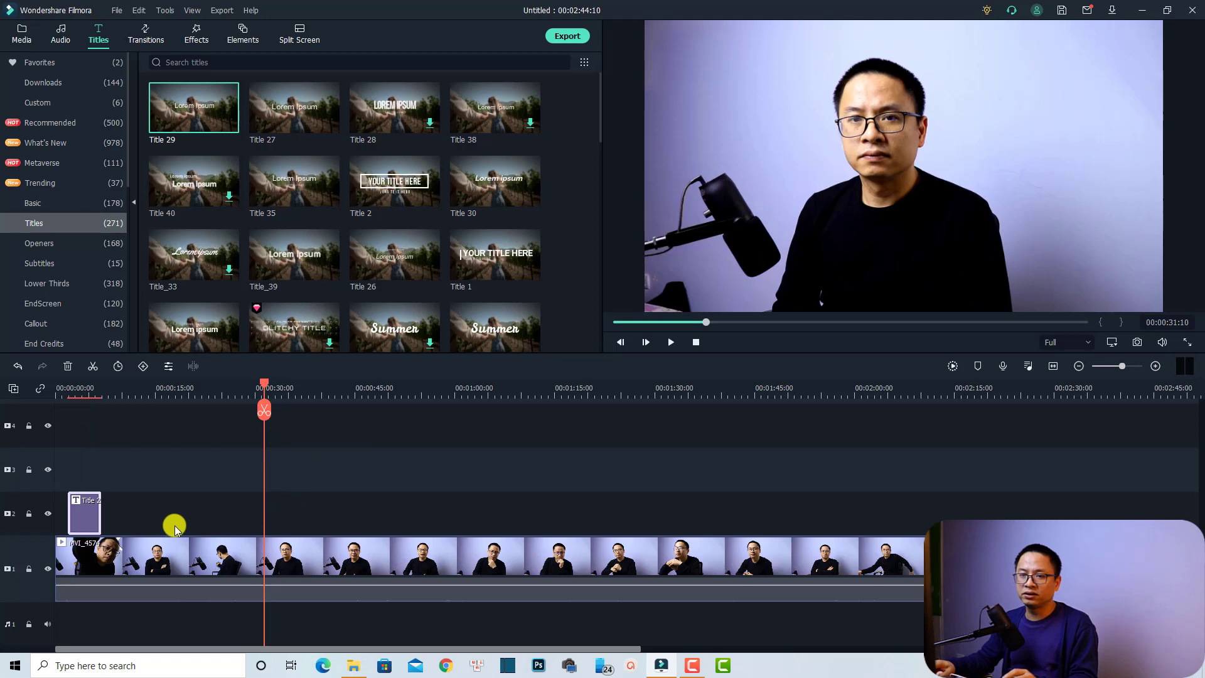
left_click(29, 569)
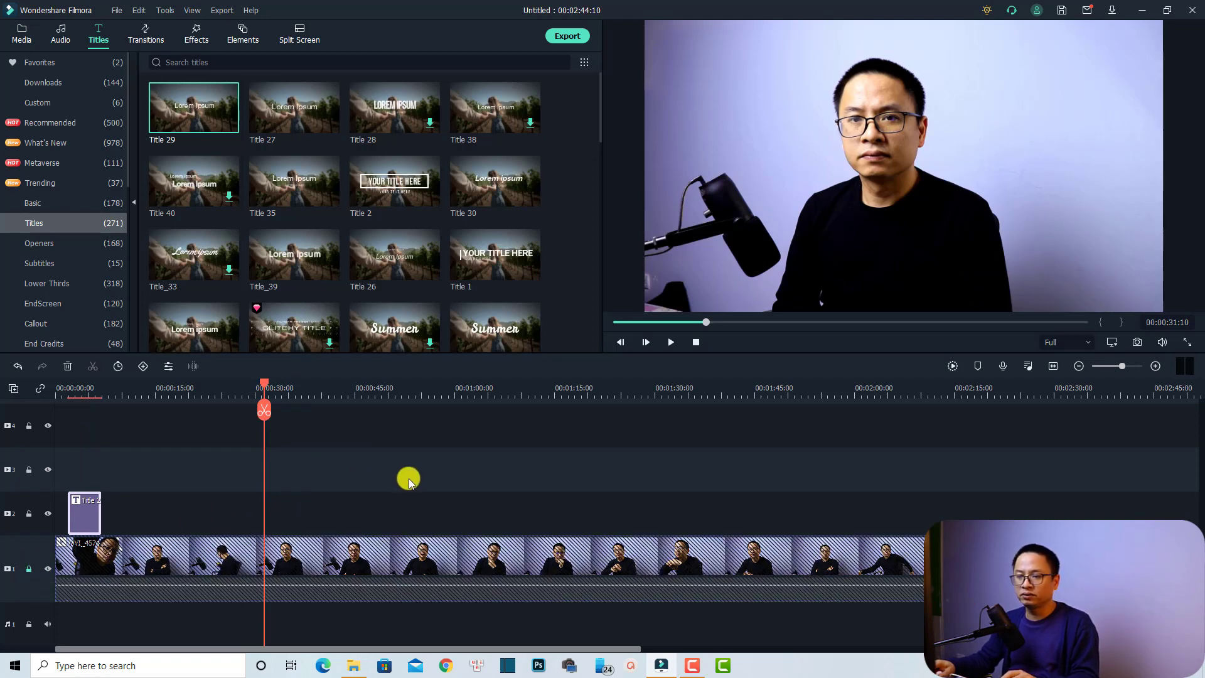
key("ctrl+v")
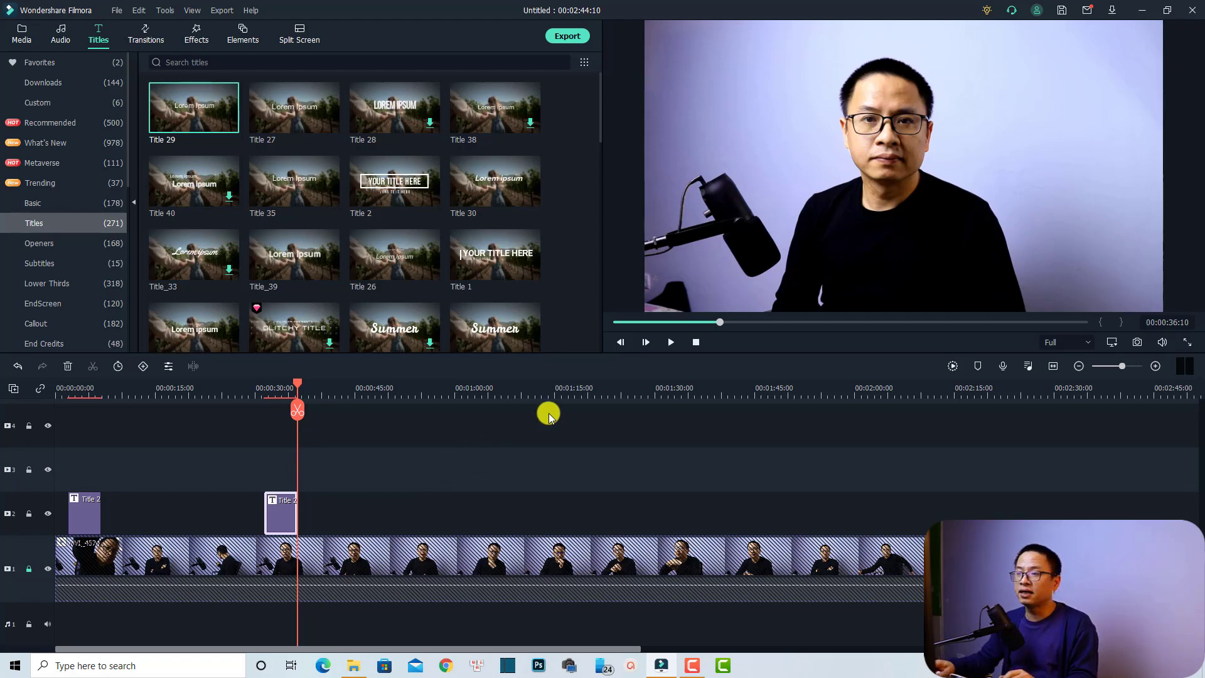
left_click(519, 393)
key("ctrl+v")
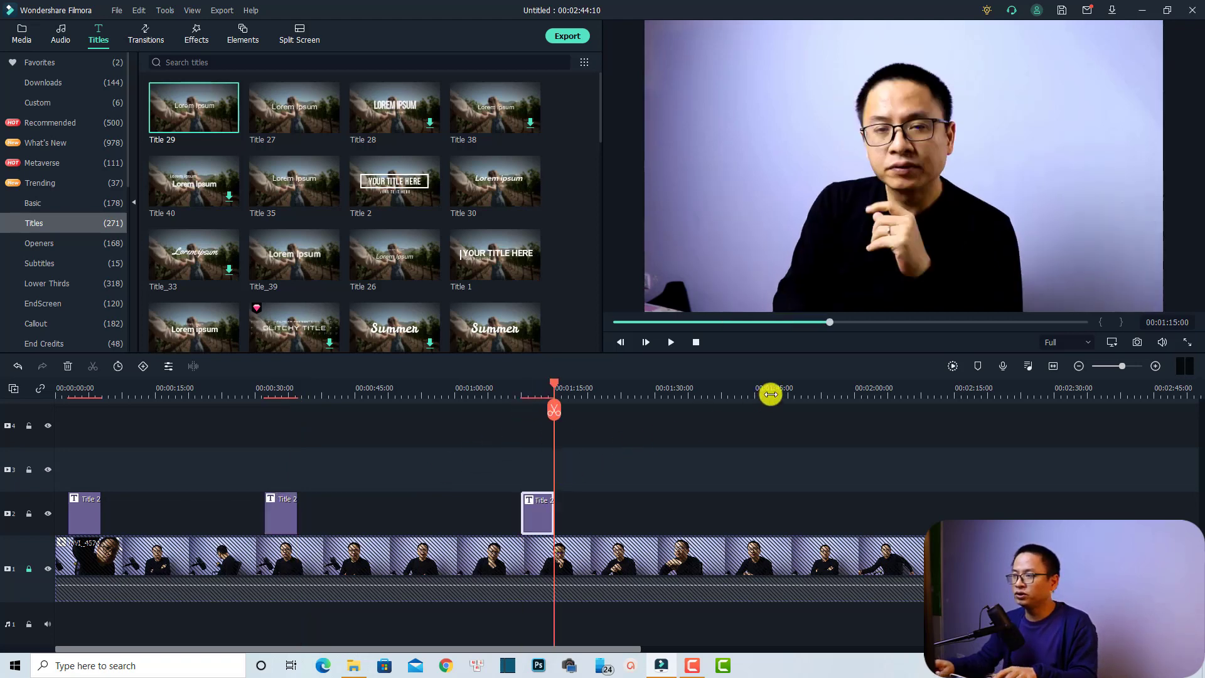
left_click(805, 394)
key("ctrl+v")
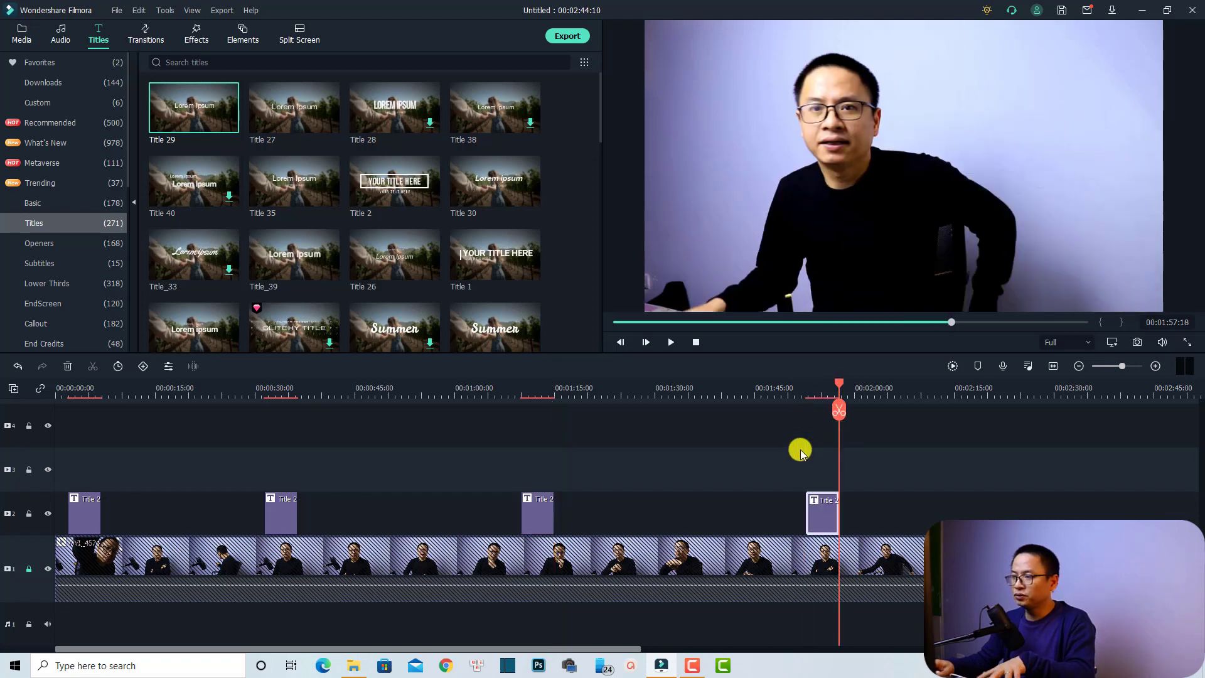
left_click(697, 394)
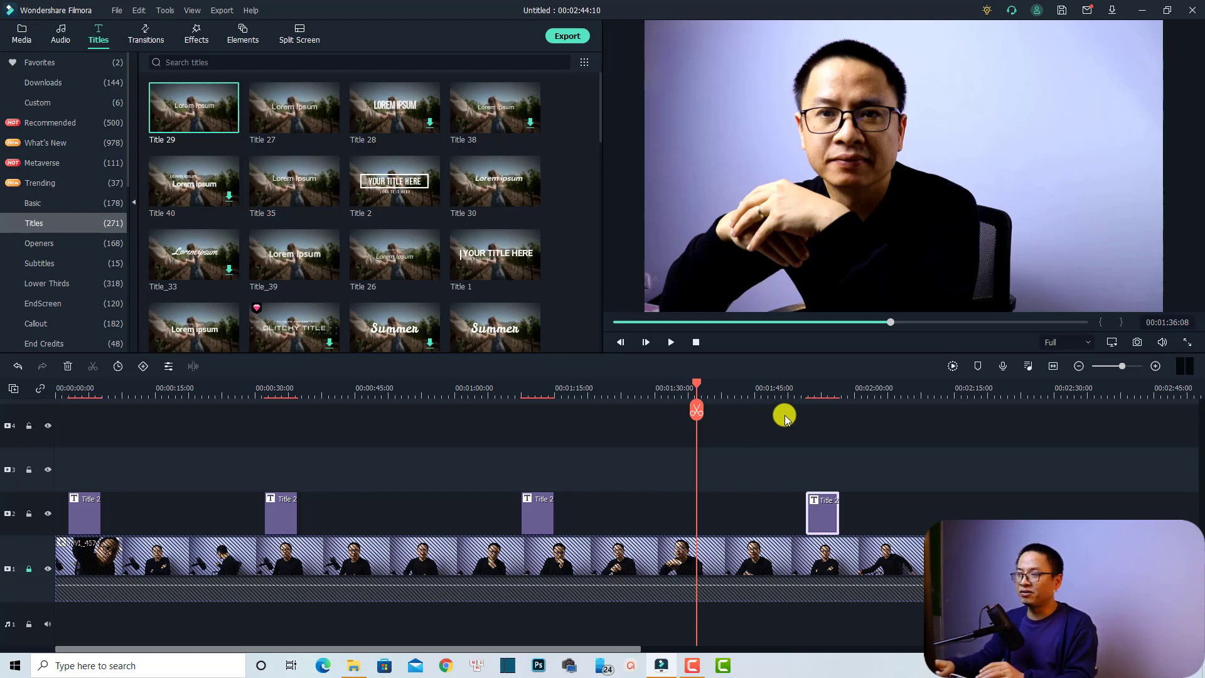
left_click(772, 391)
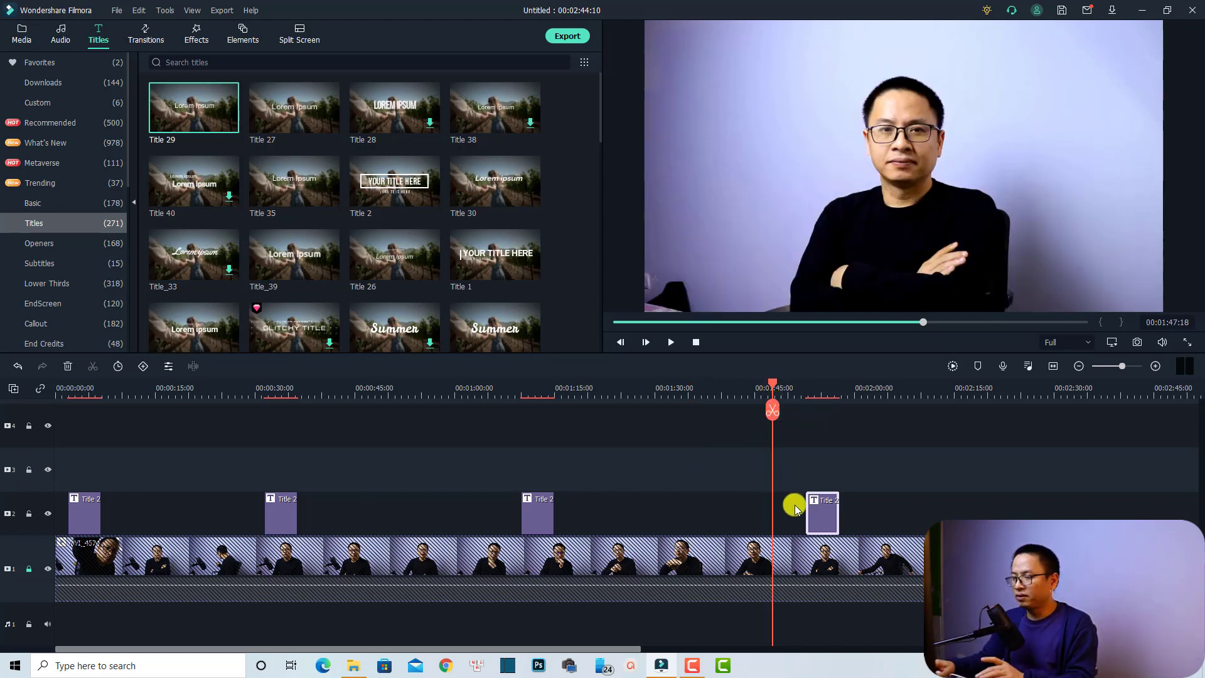
key("space")
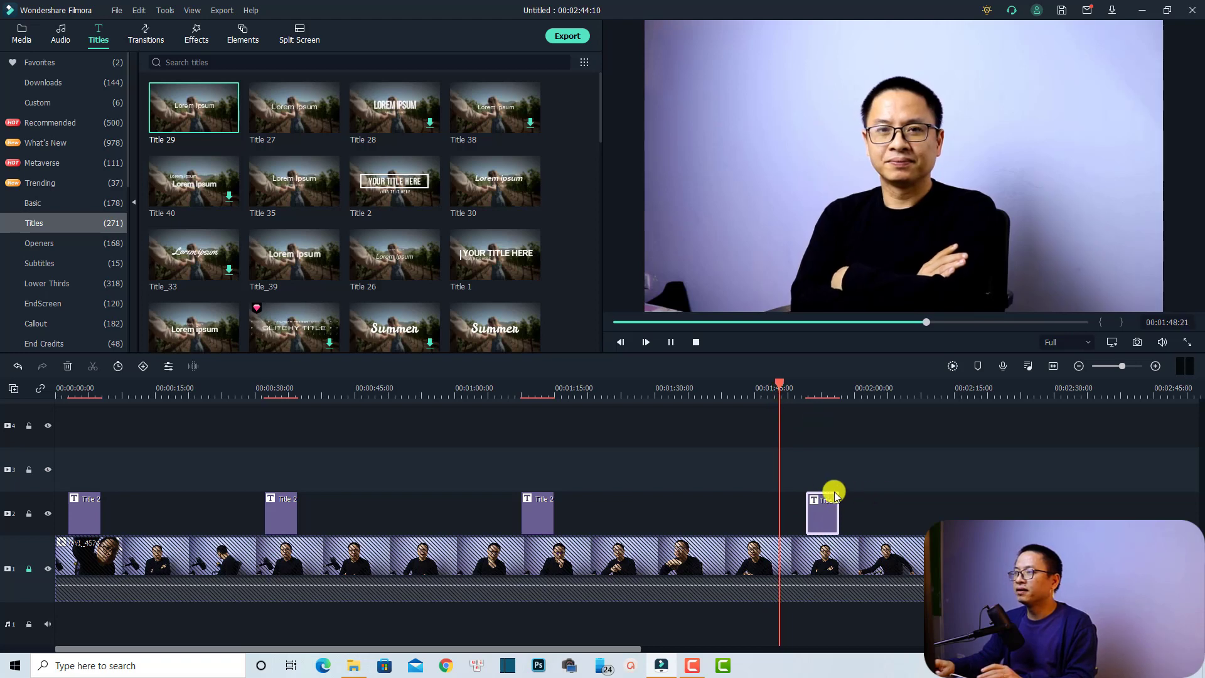
left_click(816, 504)
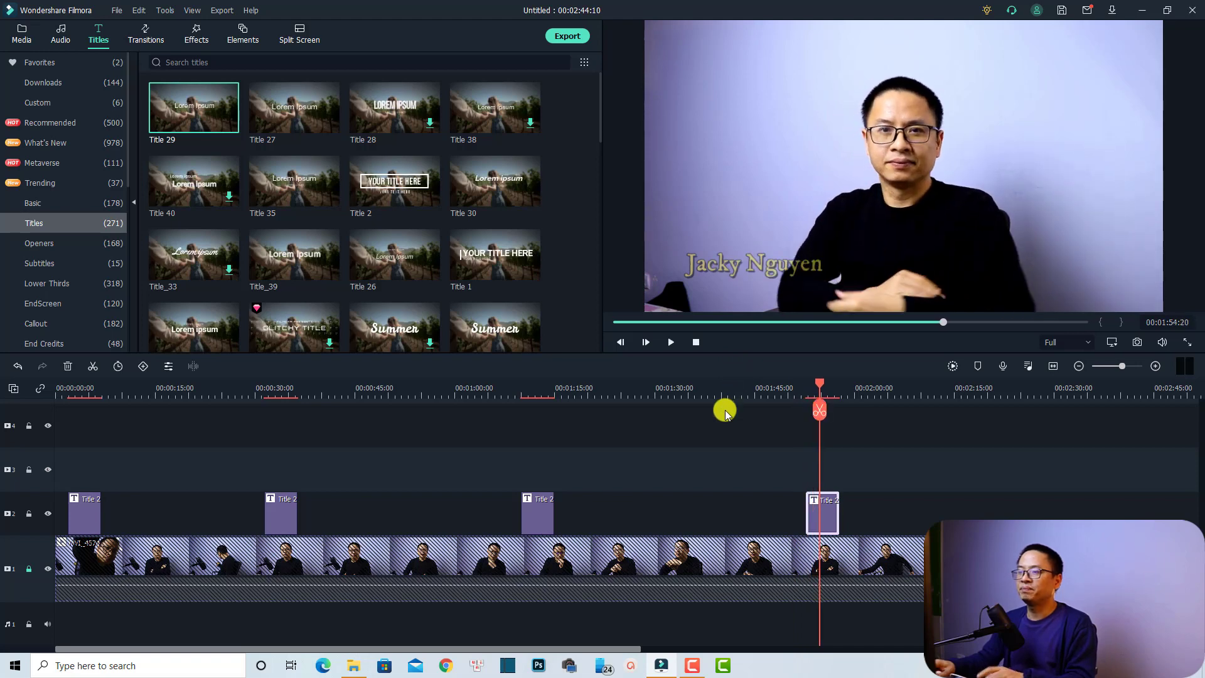
left_click(540, 471)
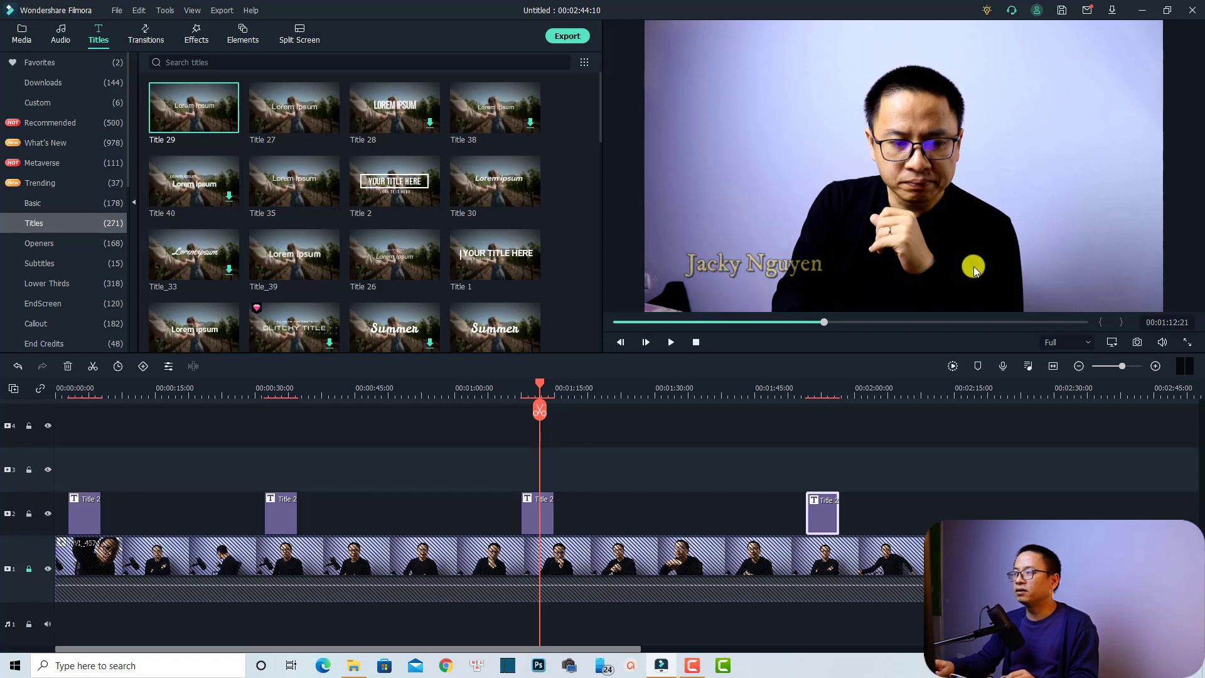
left_click(81, 512)
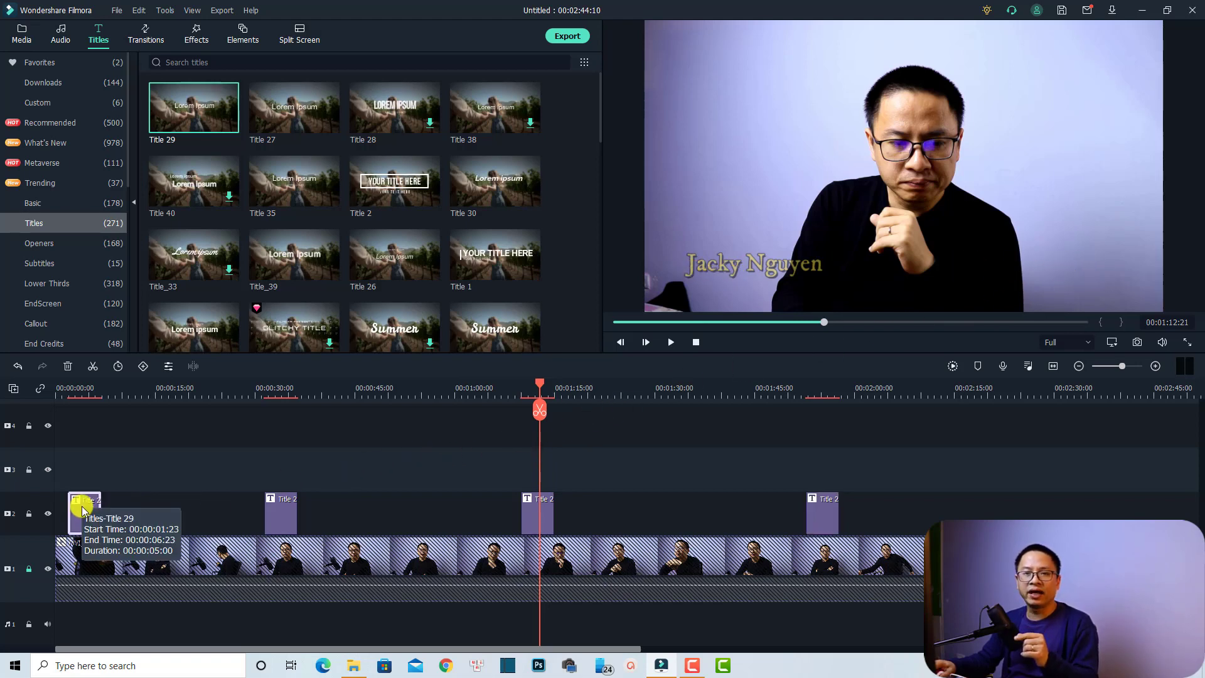
Apply the No Animation preset to the first name title.
double_click(82, 506)
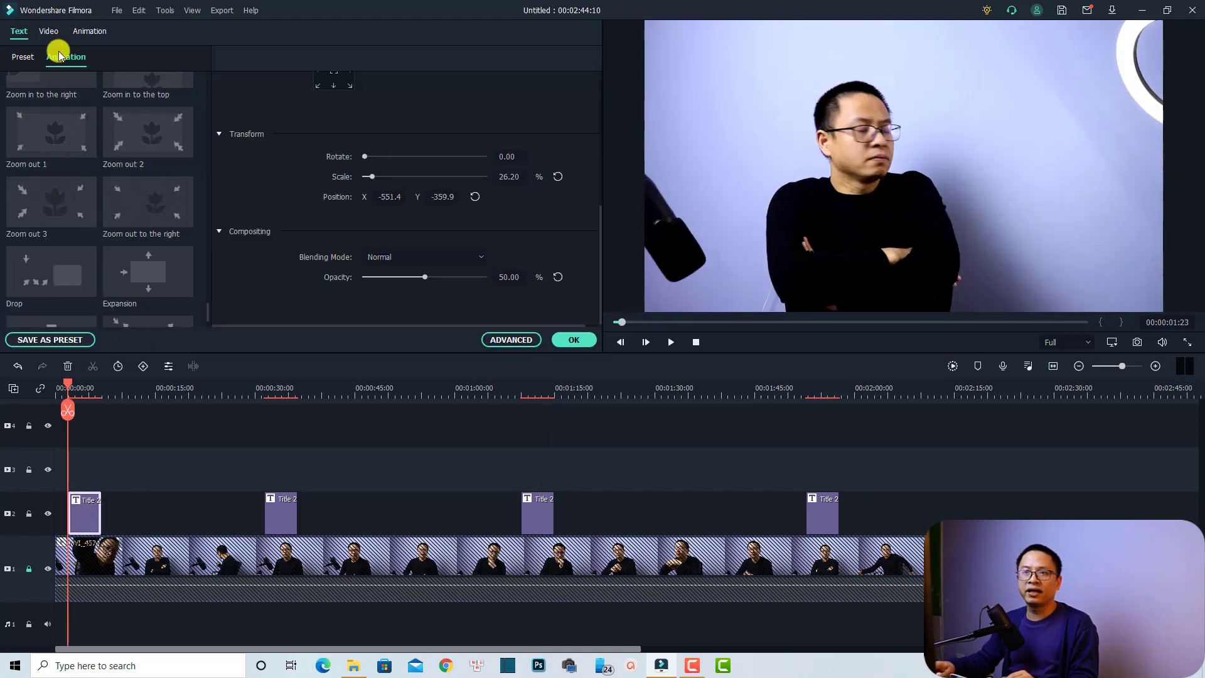
scroll(85, 175, "down", 5)
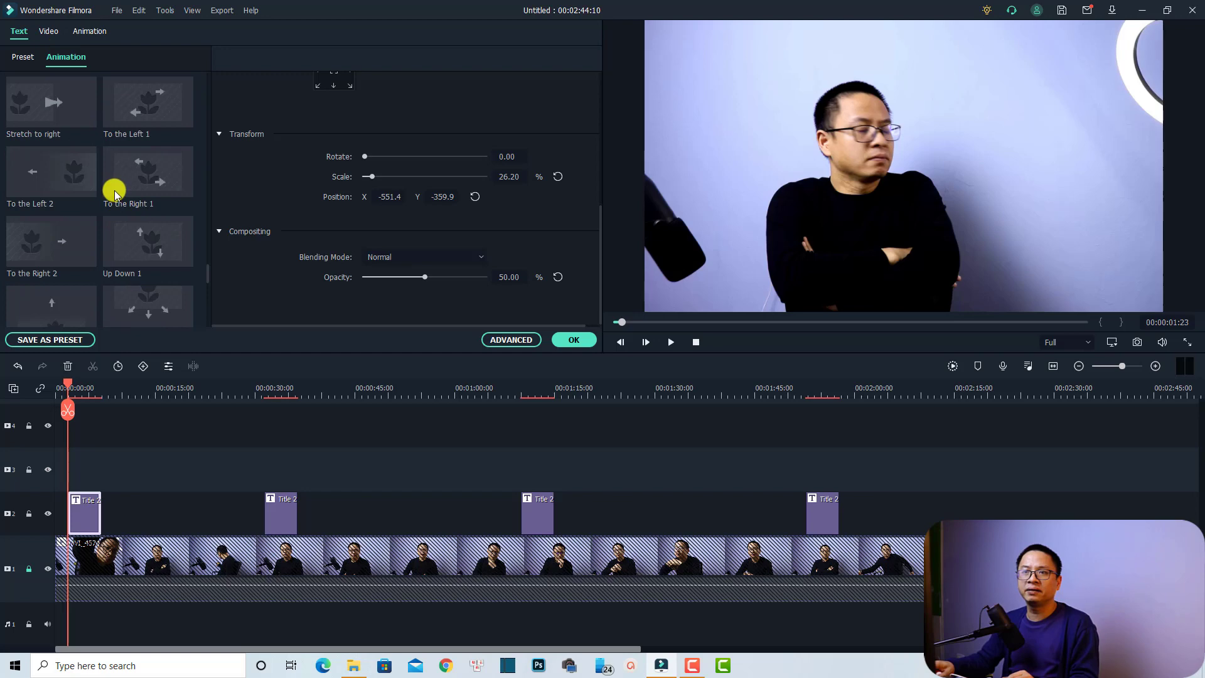
scroll(115, 191, "down", 4)
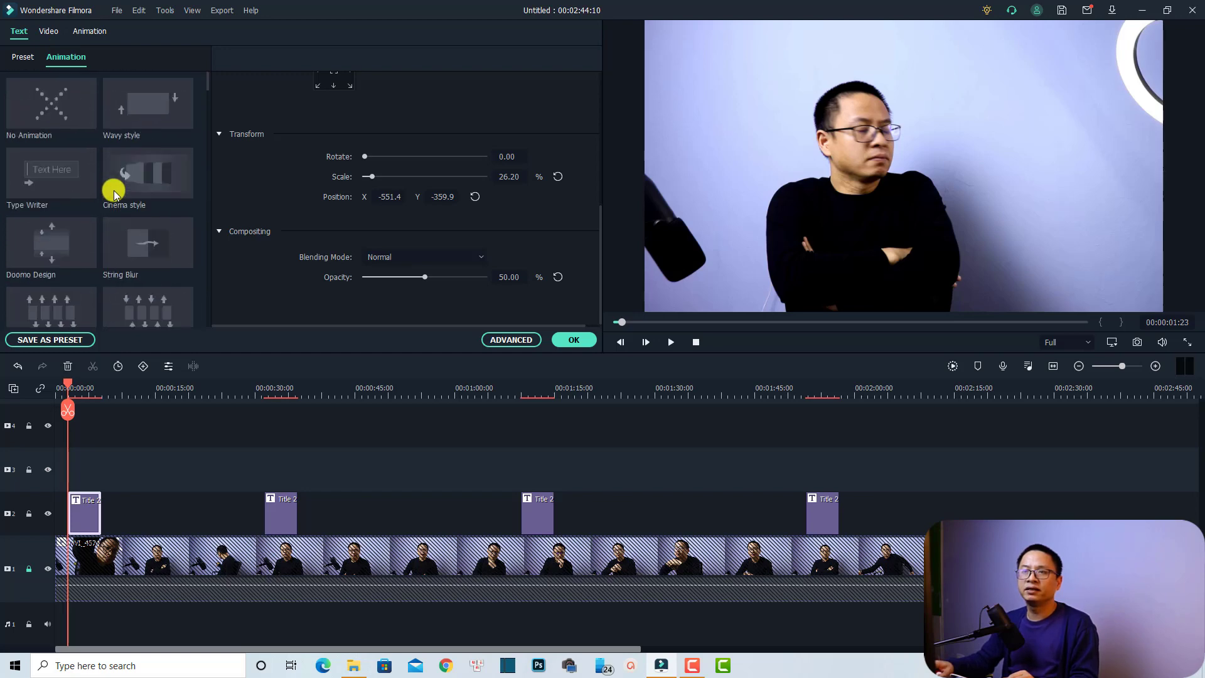
double_click(53, 109)
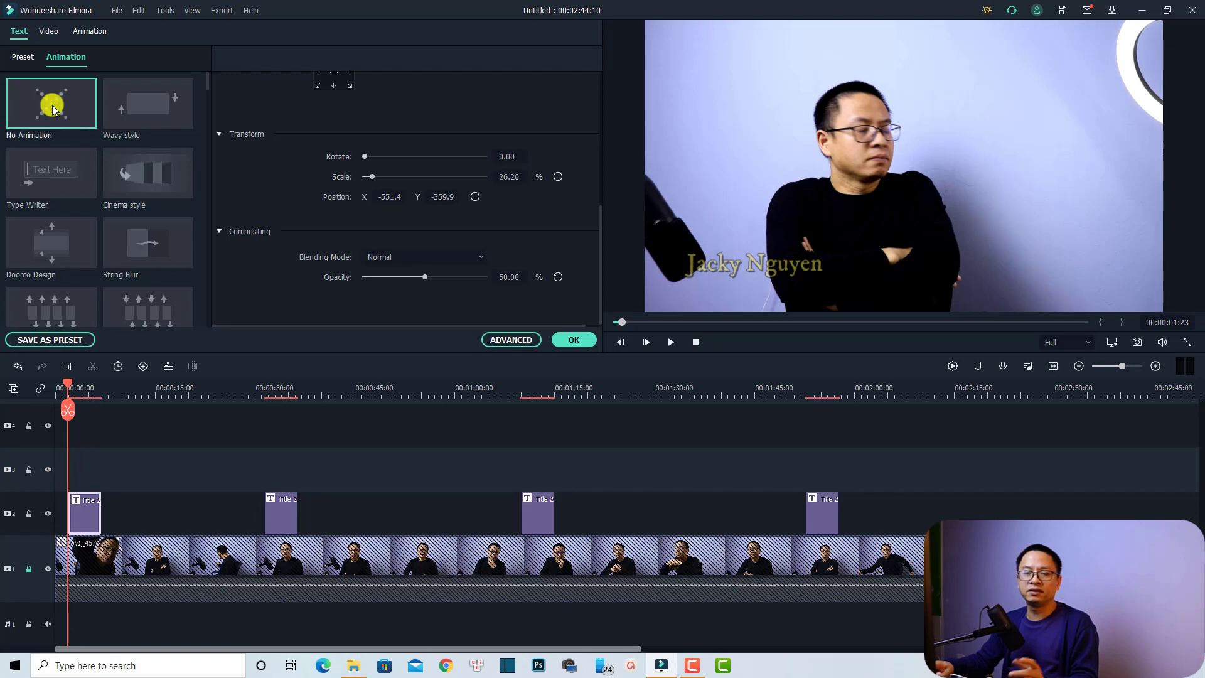
Preview the result and lock track 2 holding the four title clips.
left_click(161, 464)
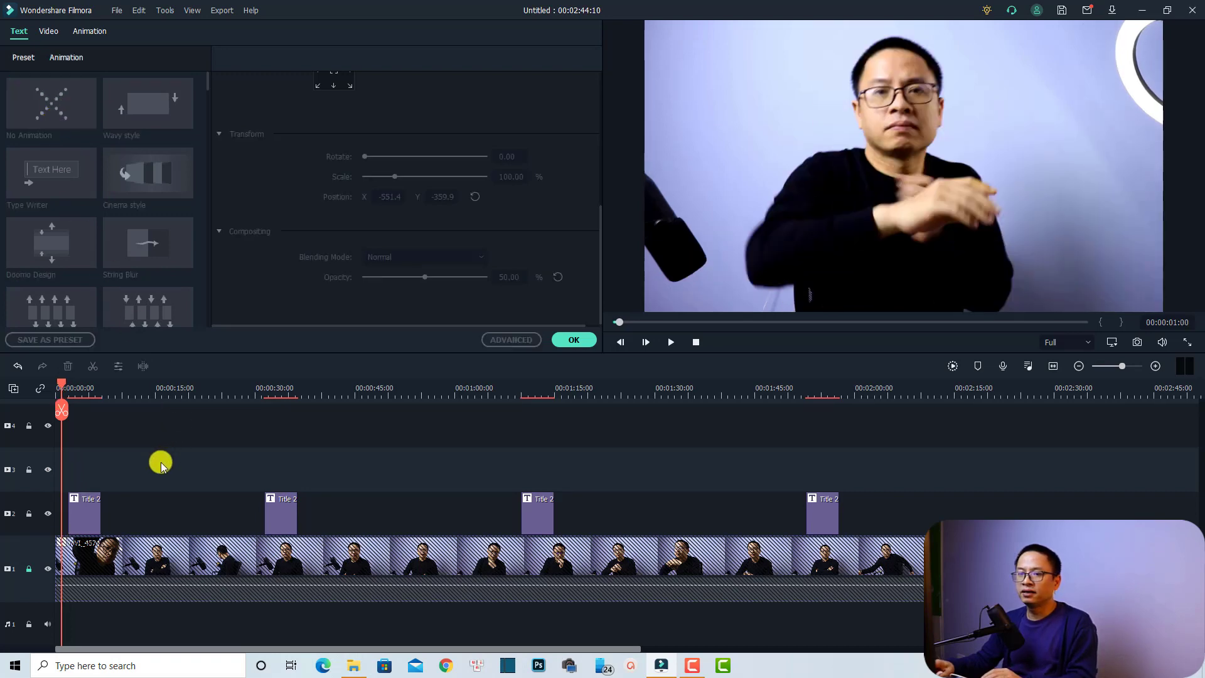
key("space")
key("space")
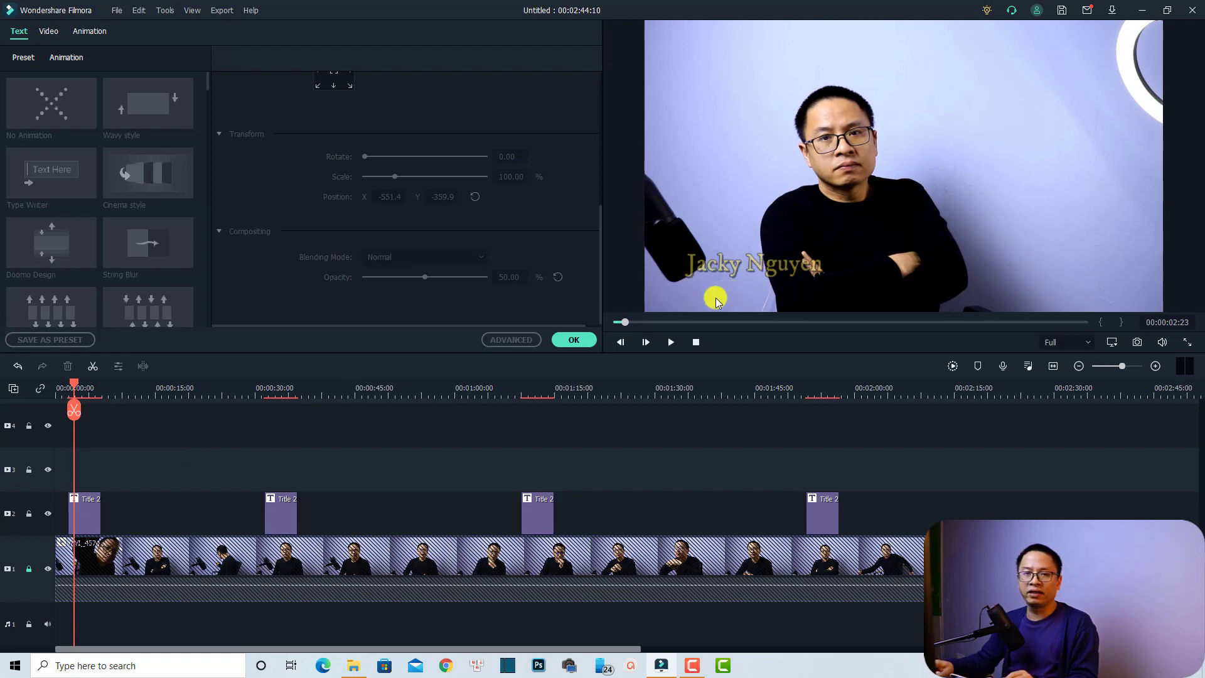
left_click(75, 512)
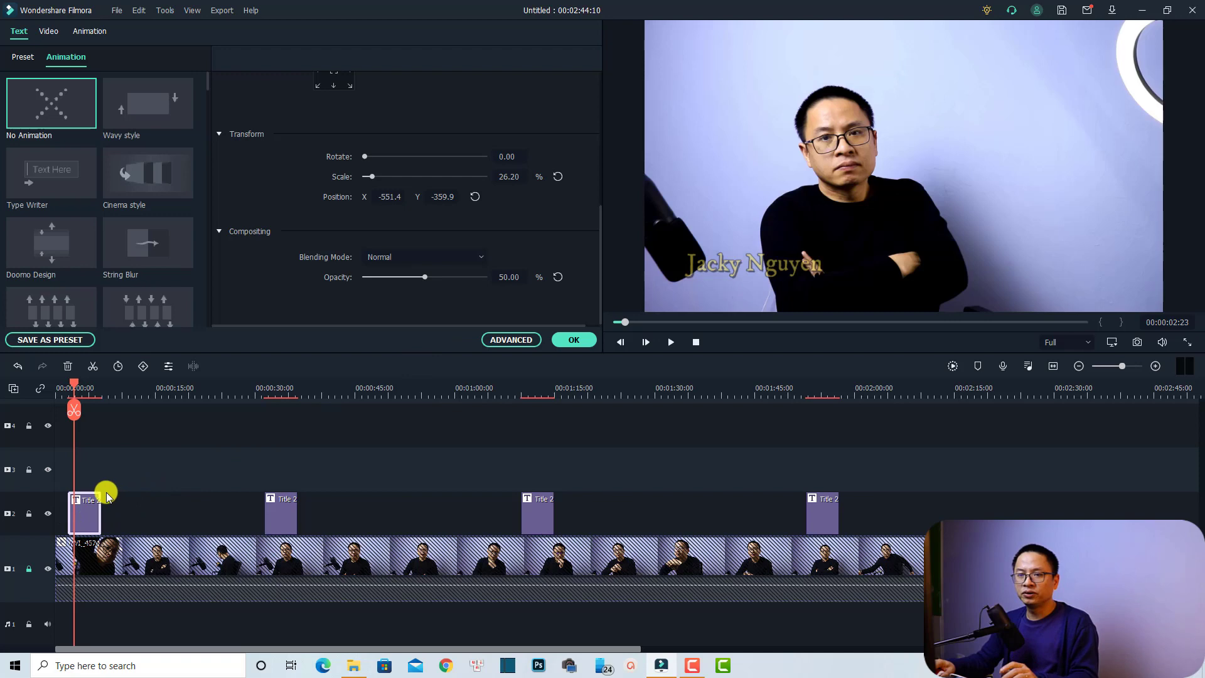
left_click(29, 513)
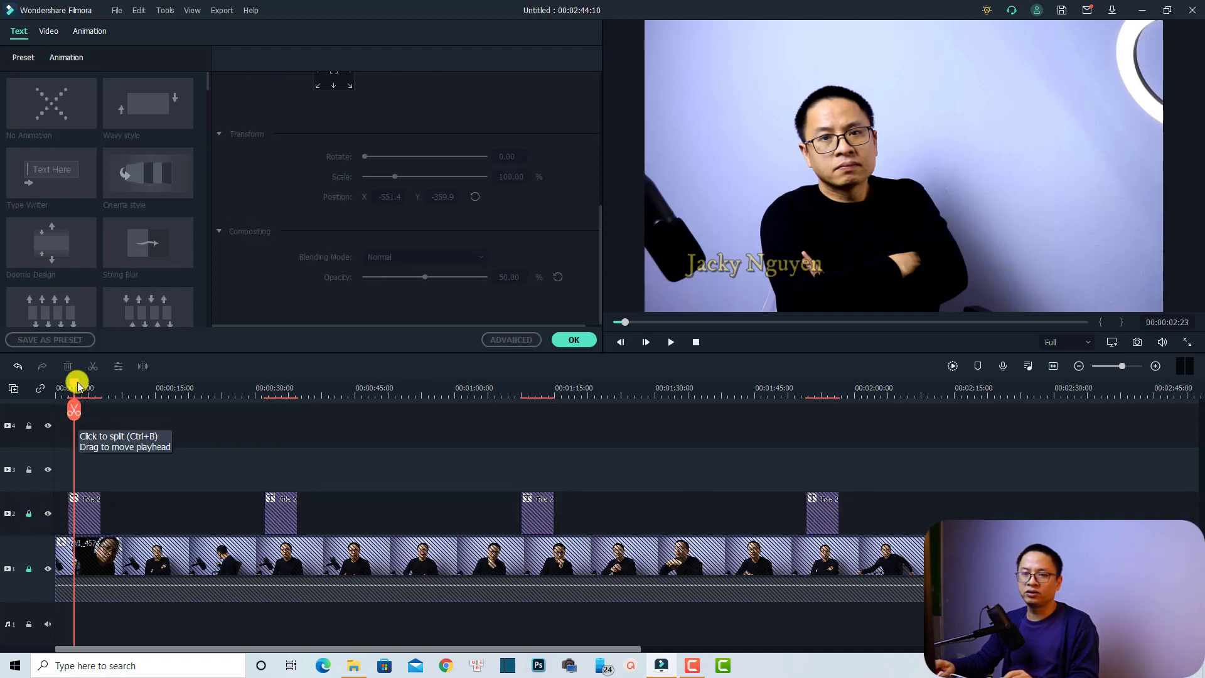
Paste the title onto track 3 at 0:00 and stretch it to the video's end.
left_click_drag(74, 388, 56, 389)
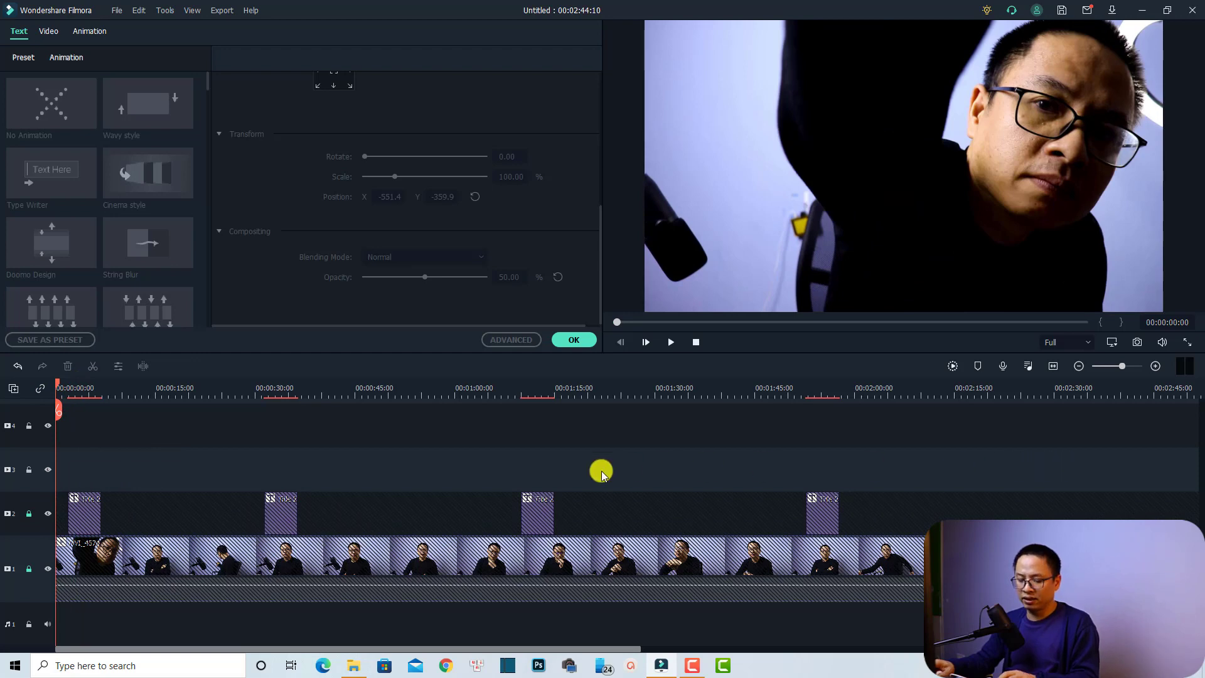
key("ctrl+v")
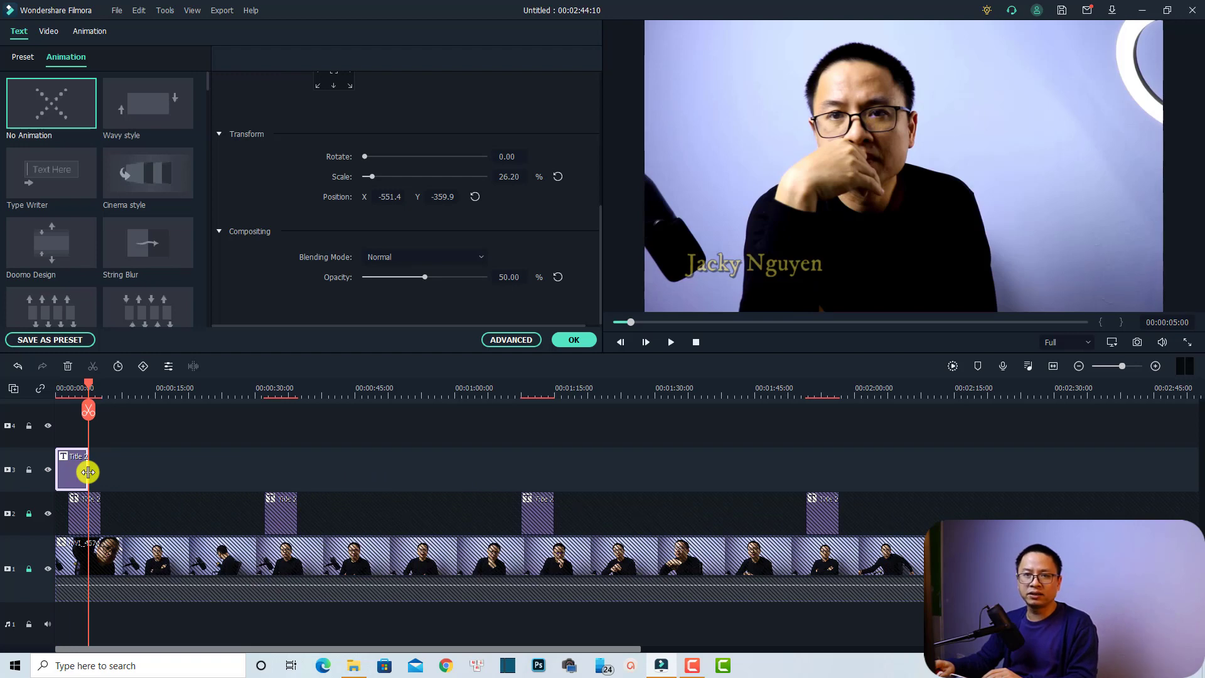
left_click_drag(88, 472, 1150, 465)
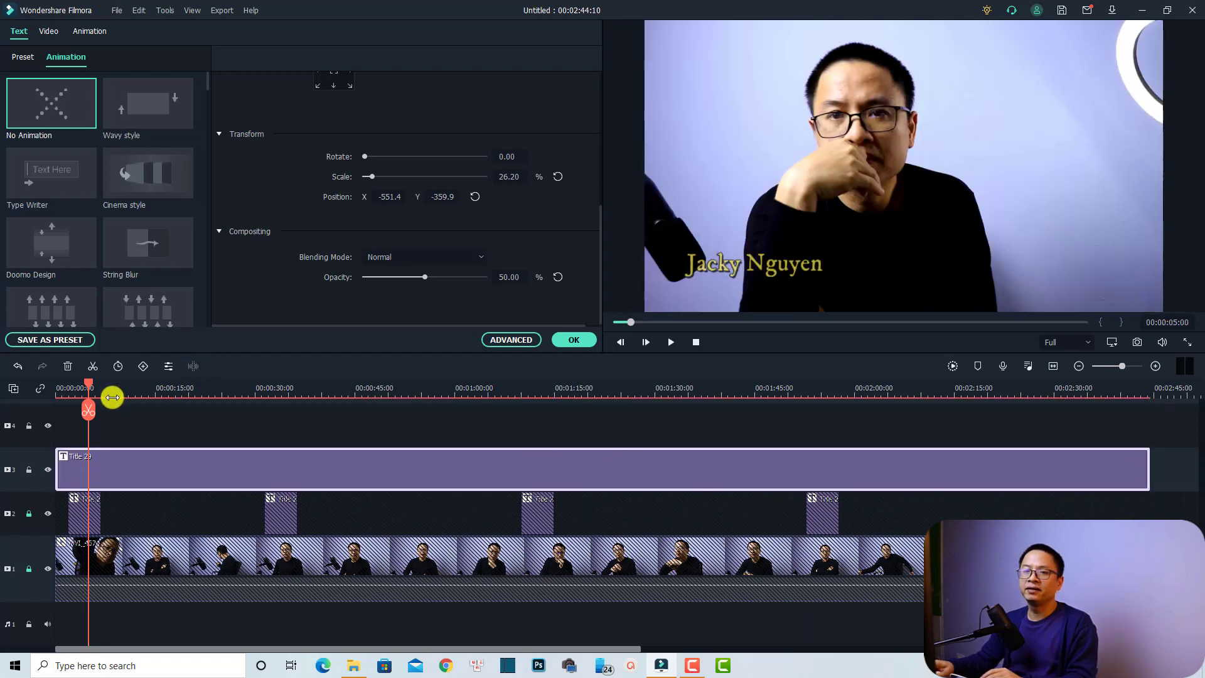
left_click(113, 395)
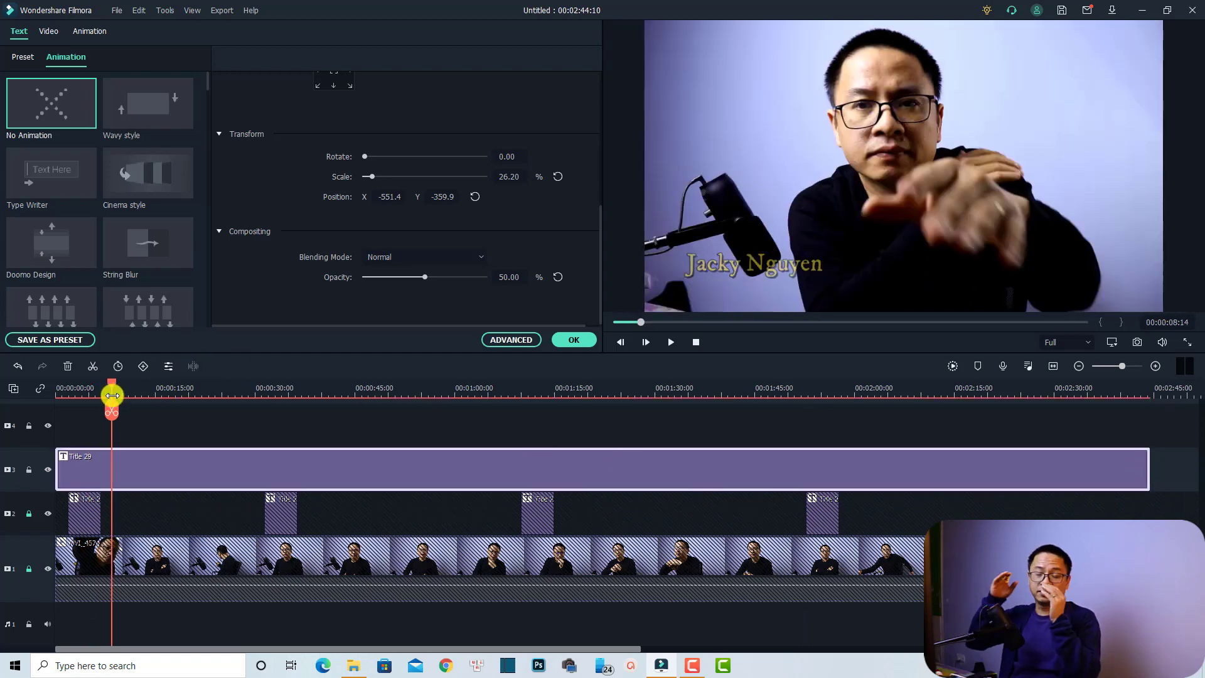
left_click_drag(112, 395, 125, 395)
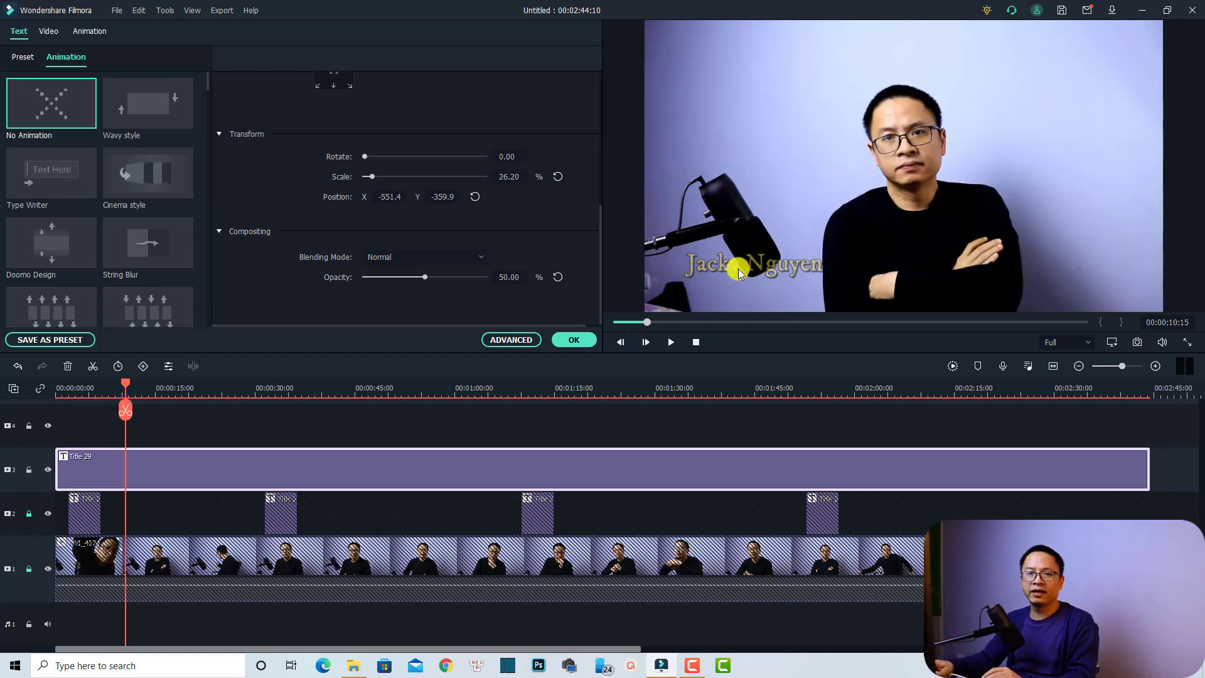
left_click(581, 339)
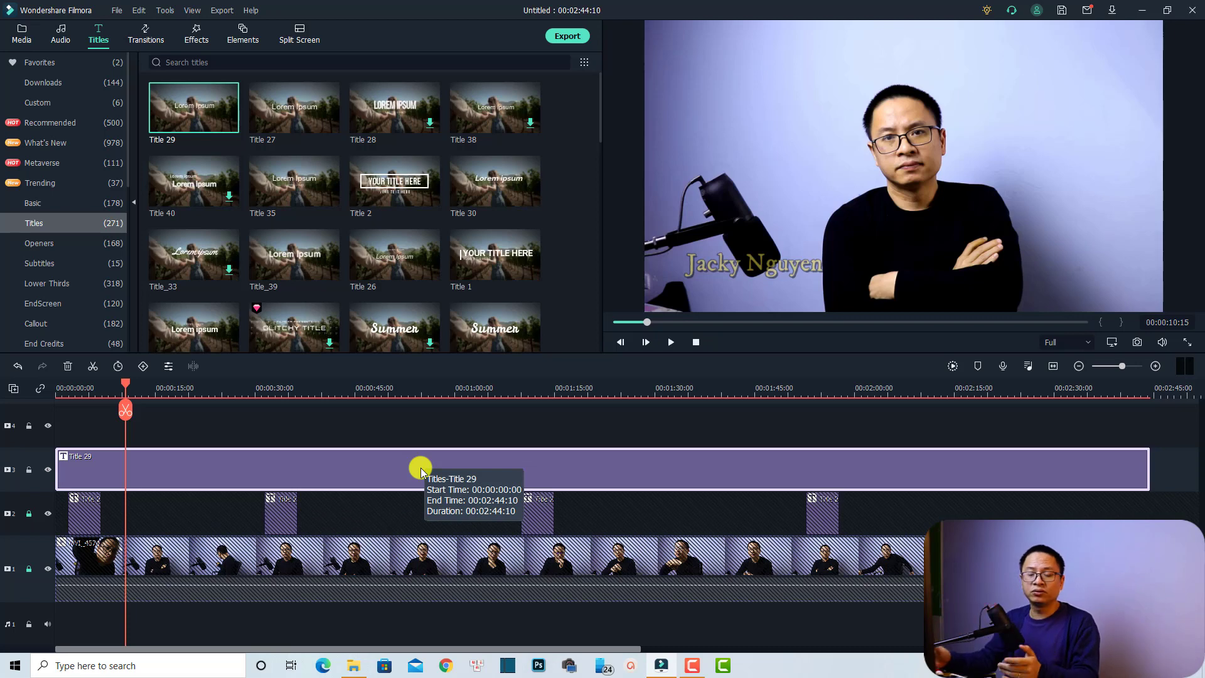
Place the presenter's photo on track 4 at 0:00 and select it in the preview.
left_click(19, 36)
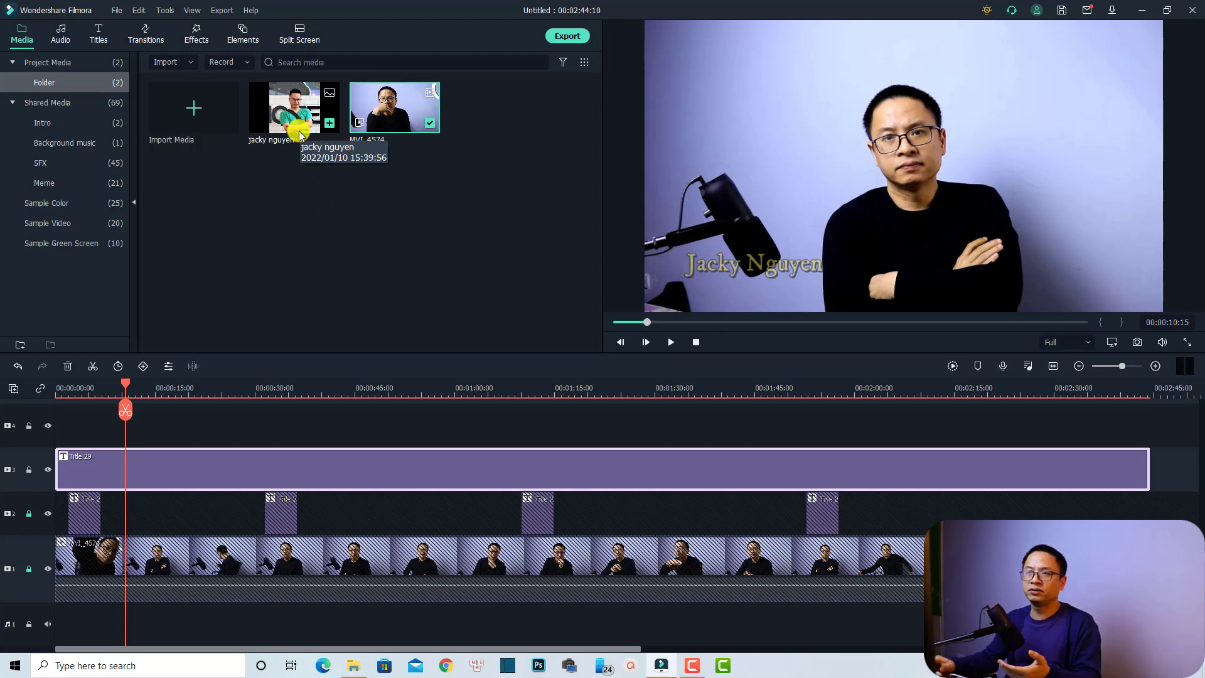
left_click_drag(297, 126, 51, 435)
left_click(75, 384)
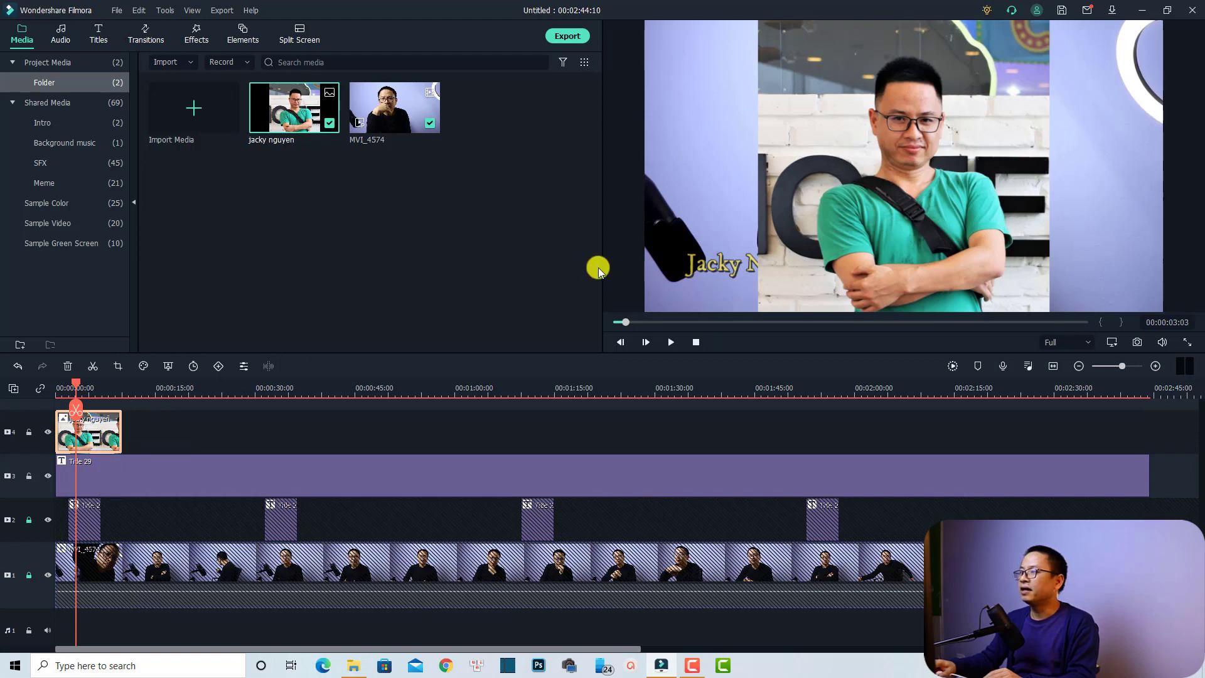
left_click(828, 202)
Shrink the photo into the top-left corner and lower its opacity to 50%.
left_click_drag(1050, 22, 702, 72)
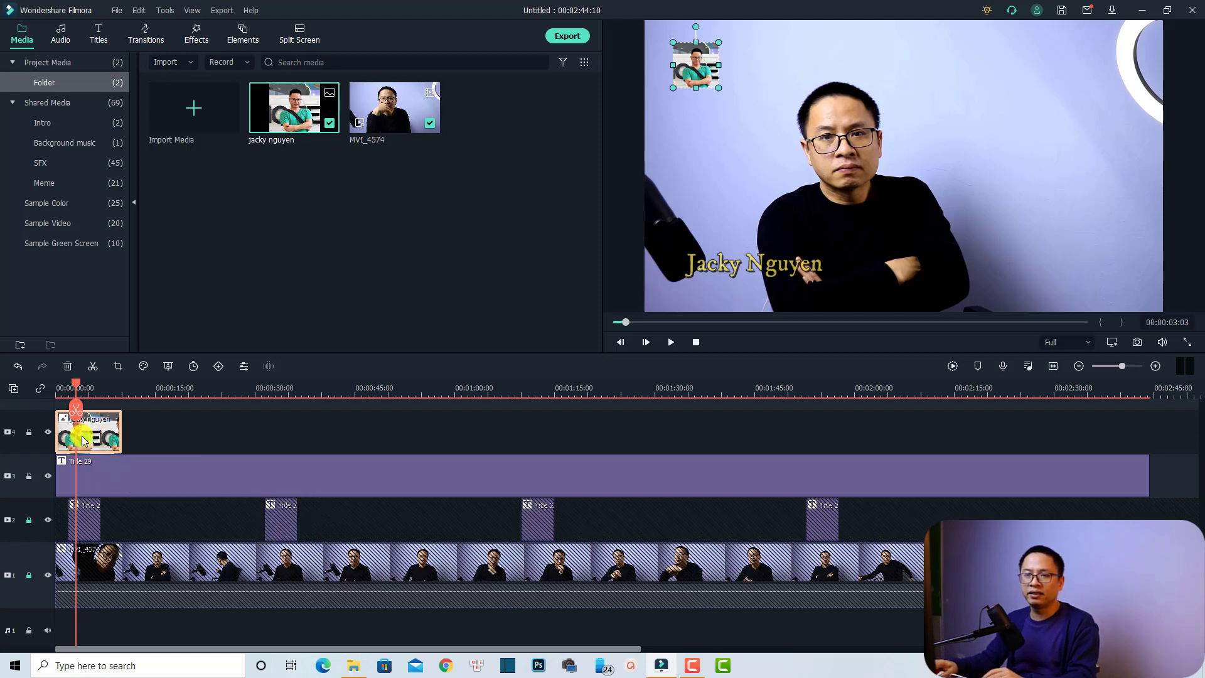
left_click(242, 366)
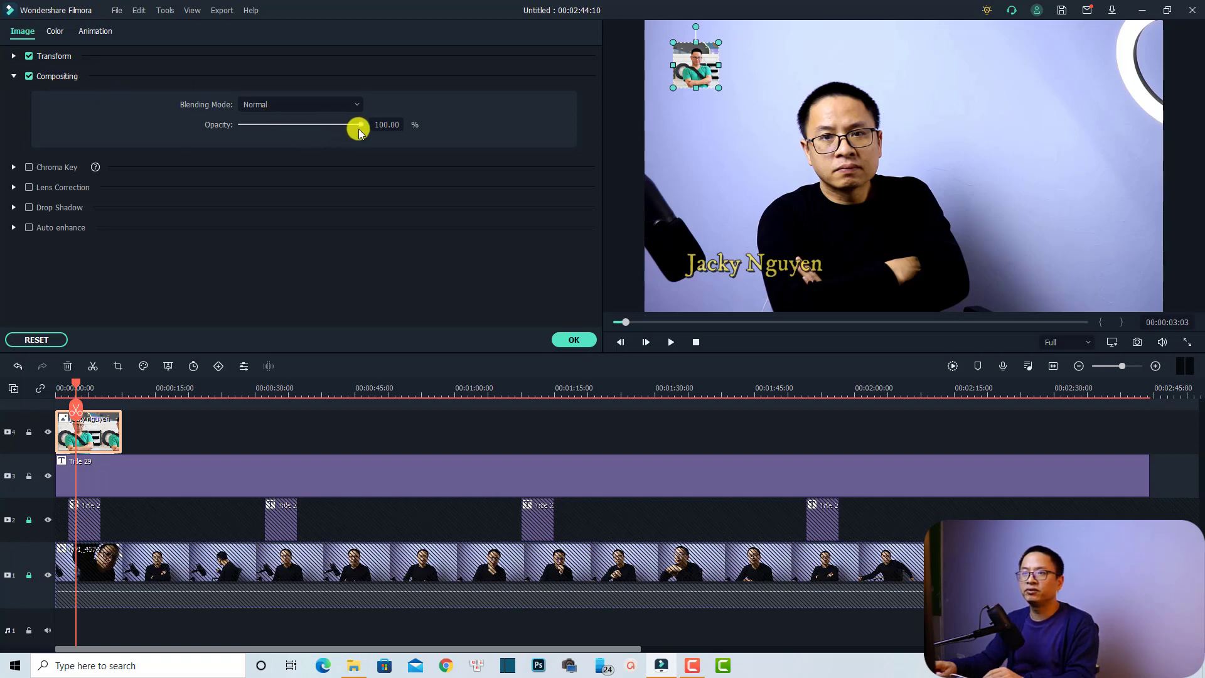
left_click_drag(361, 127, 306, 124)
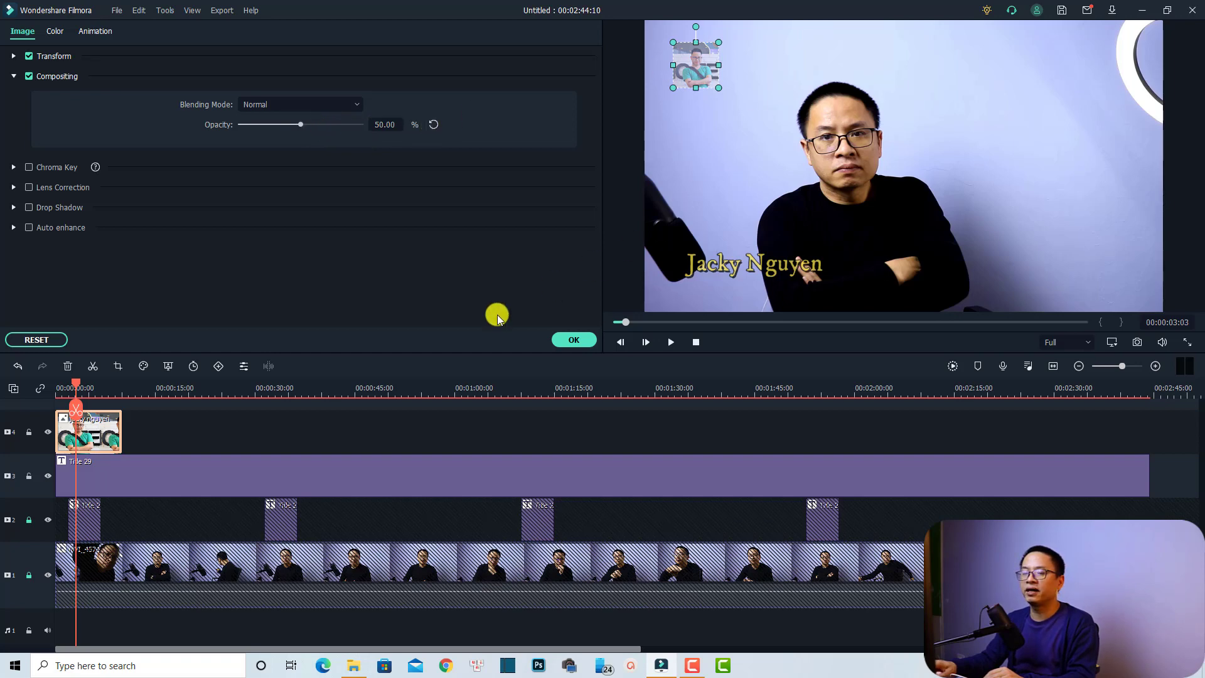
left_click(167, 425)
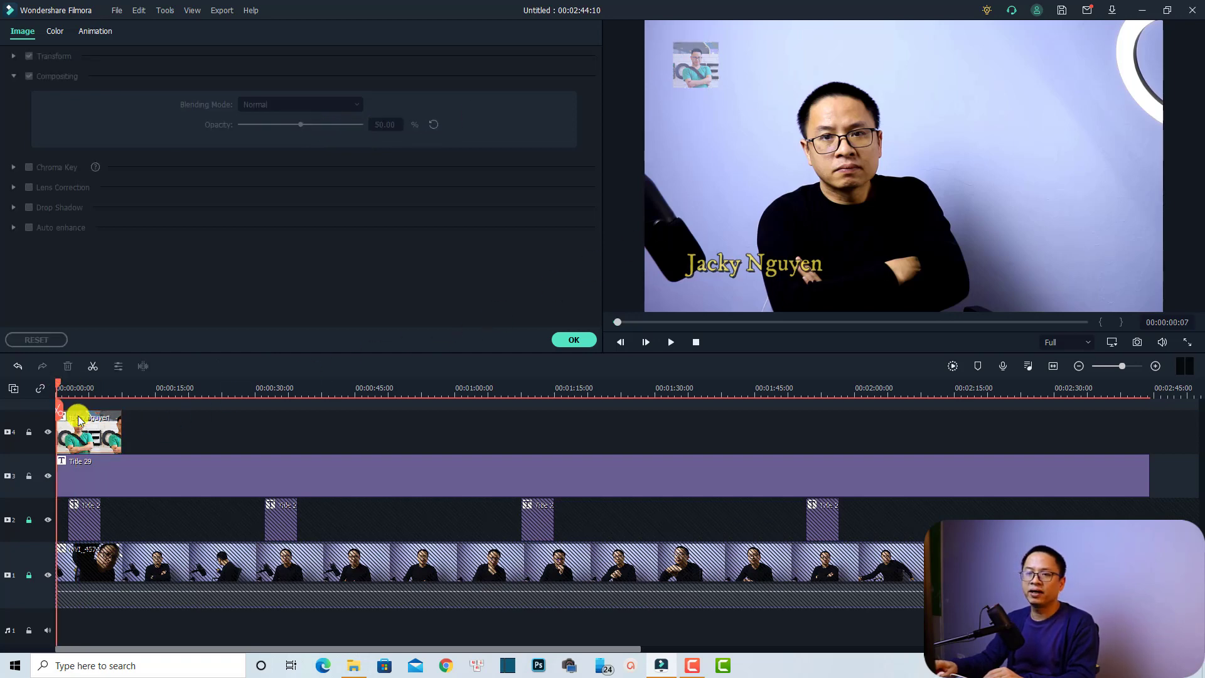
Replay the video from the start to check the logo.
key("Home")
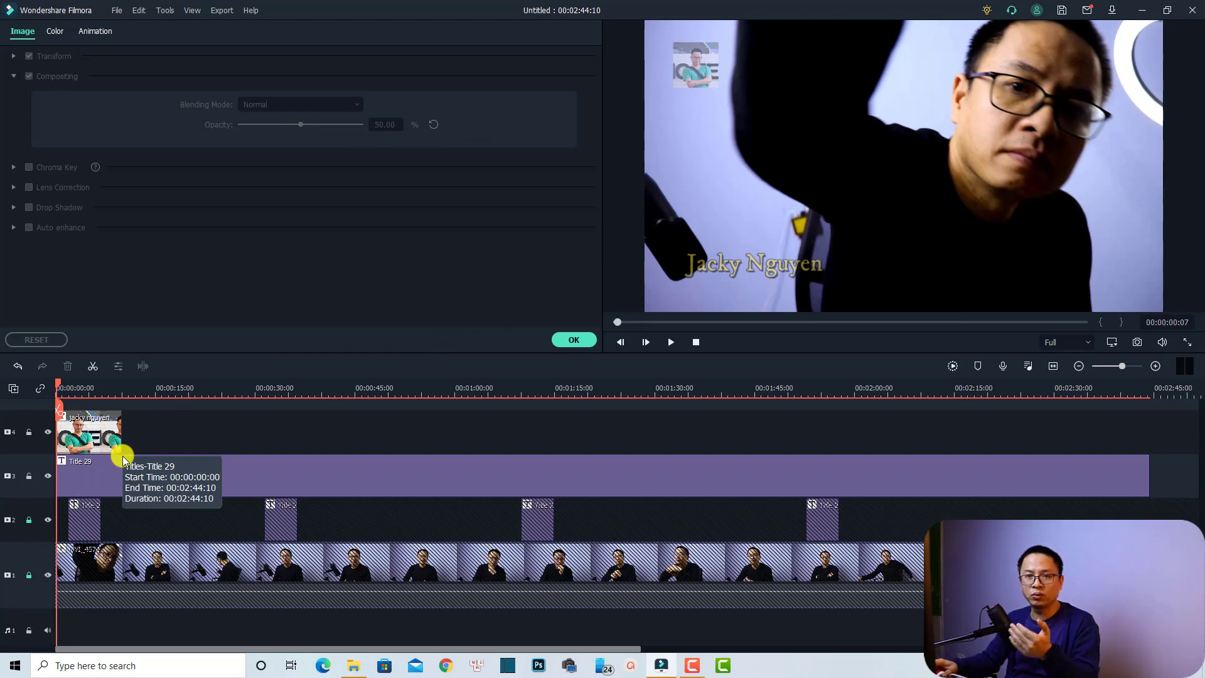
key("space")
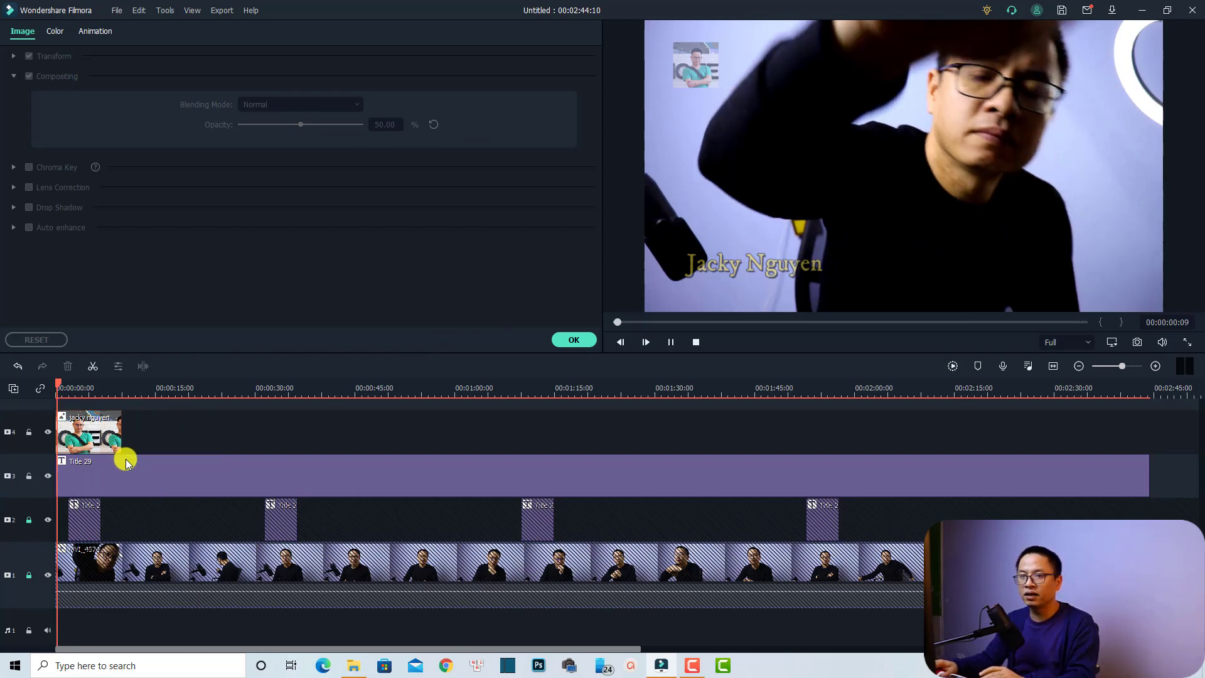
key("space")
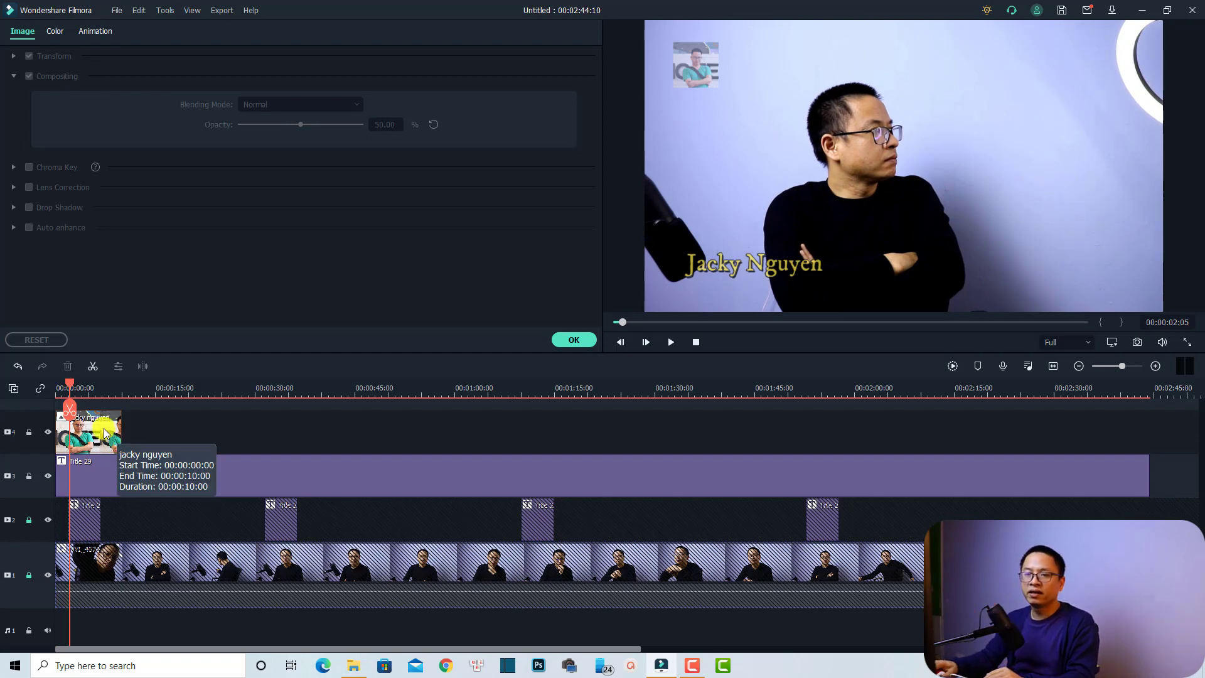
Stretch the track 4 photo clip out to the end of the timeline.
left_click(105, 433)
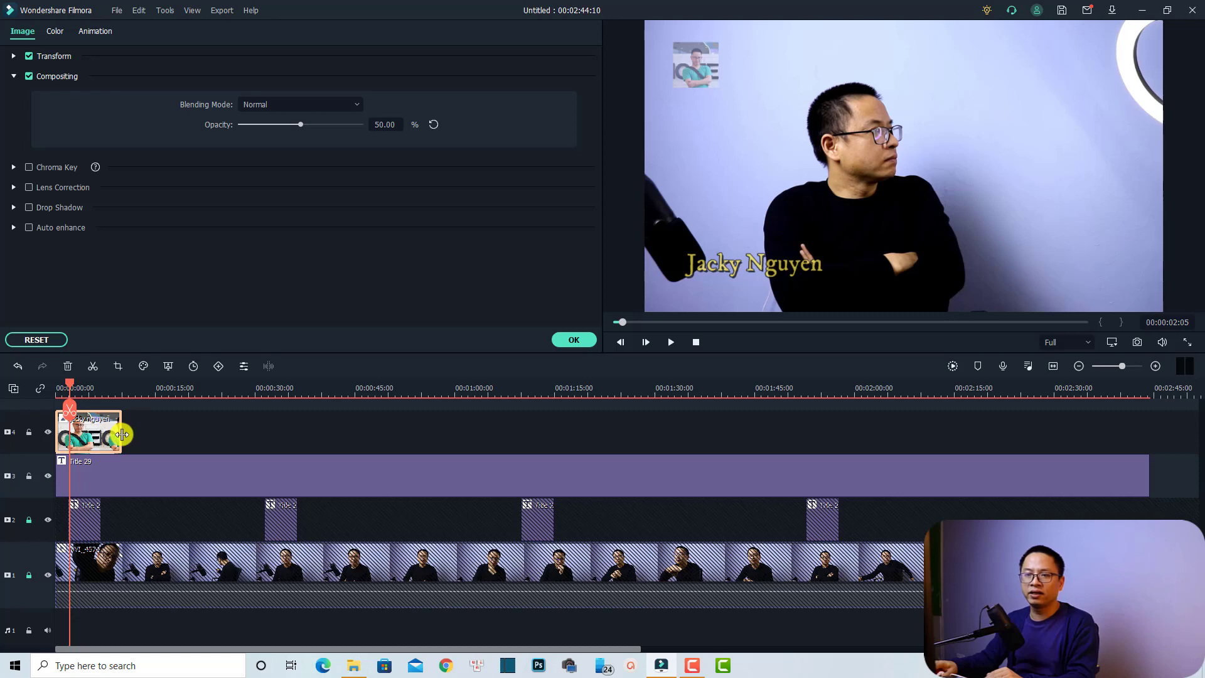
left_click_drag(122, 434, 1151, 442)
left_click(883, 387)
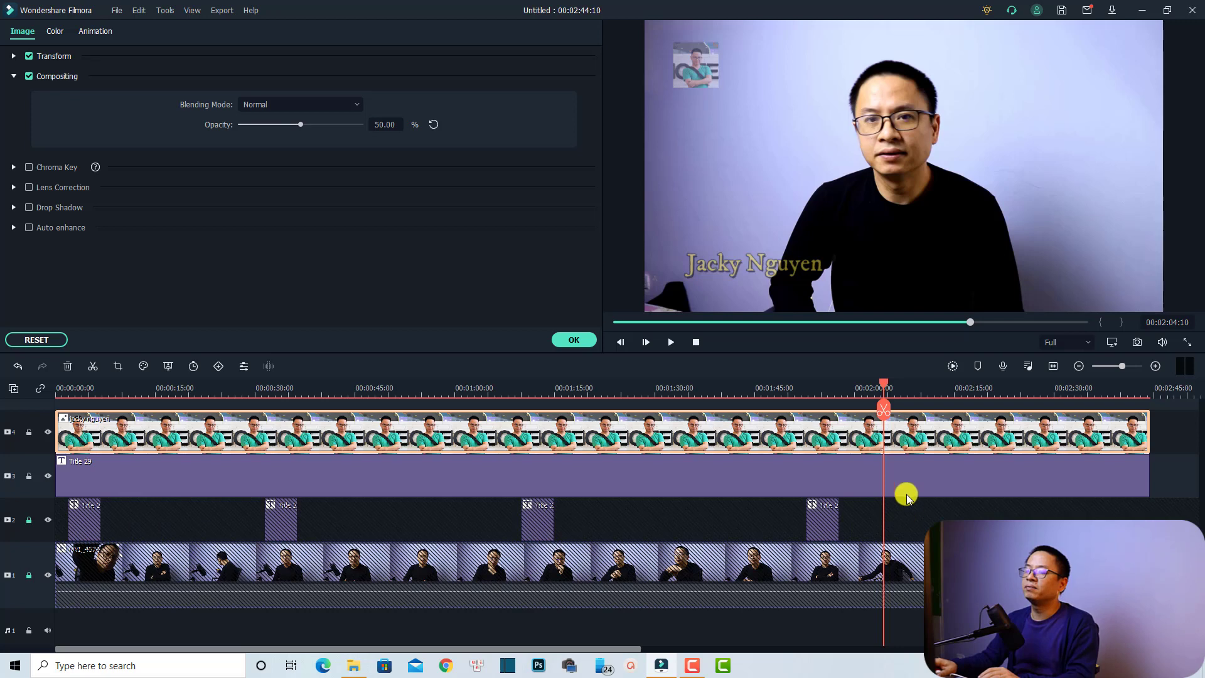